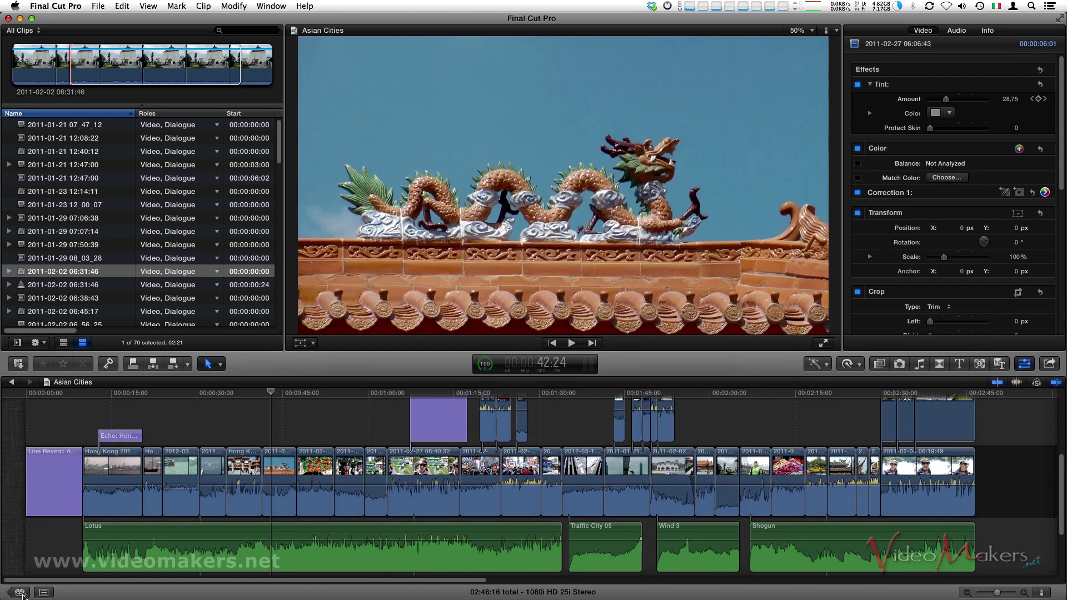
- Select the Asian Cities project in the Project Library and show its share attributes
{"action": "left_click", "coordinate": [20, 592]}
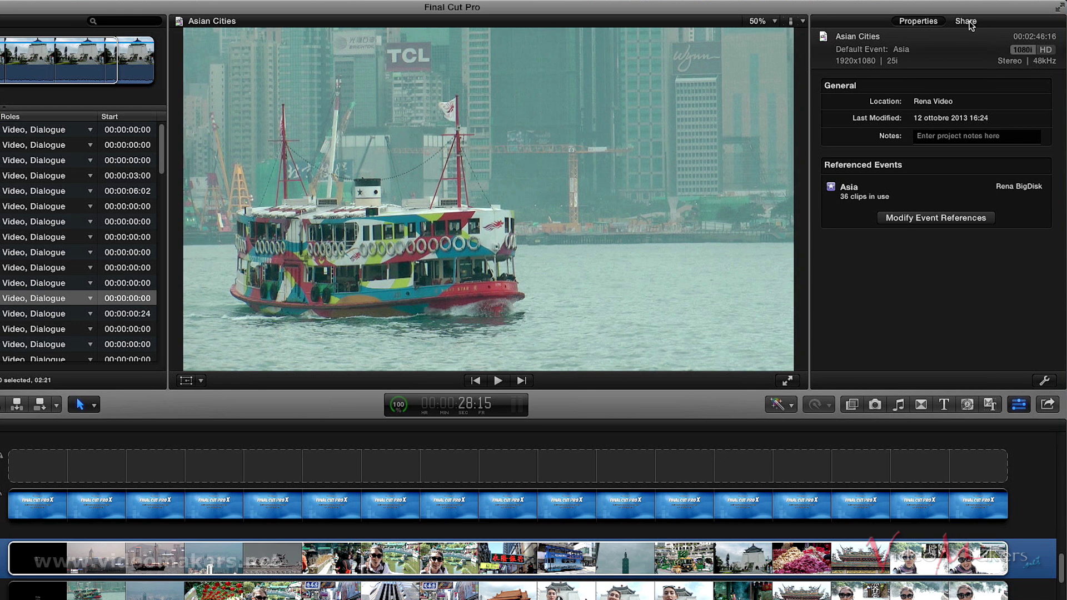
{"action": "left_click", "coordinate": [968, 22]}
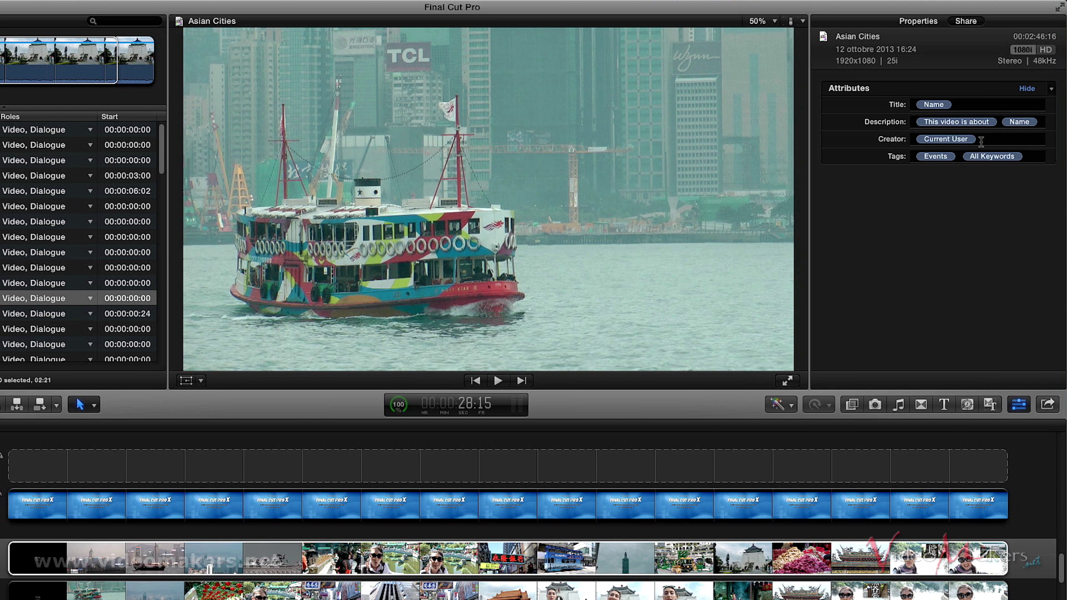
- Replace the Current User token in the Creator attribute with the author's name
{"action": "left_click", "coordinate": [981, 141]}
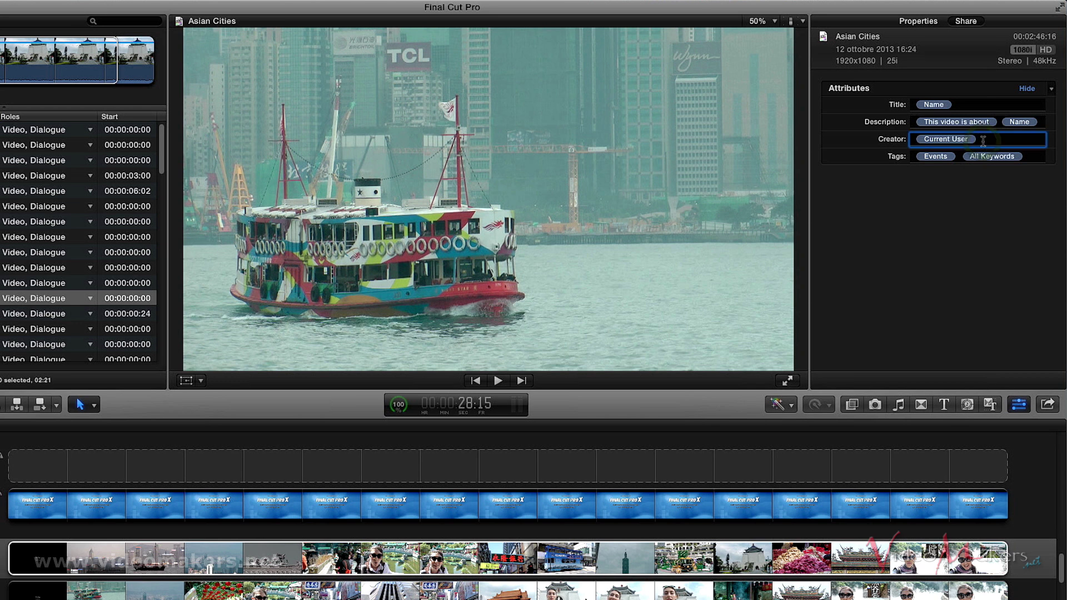
{"action": "key", "text": "BackSpace"}
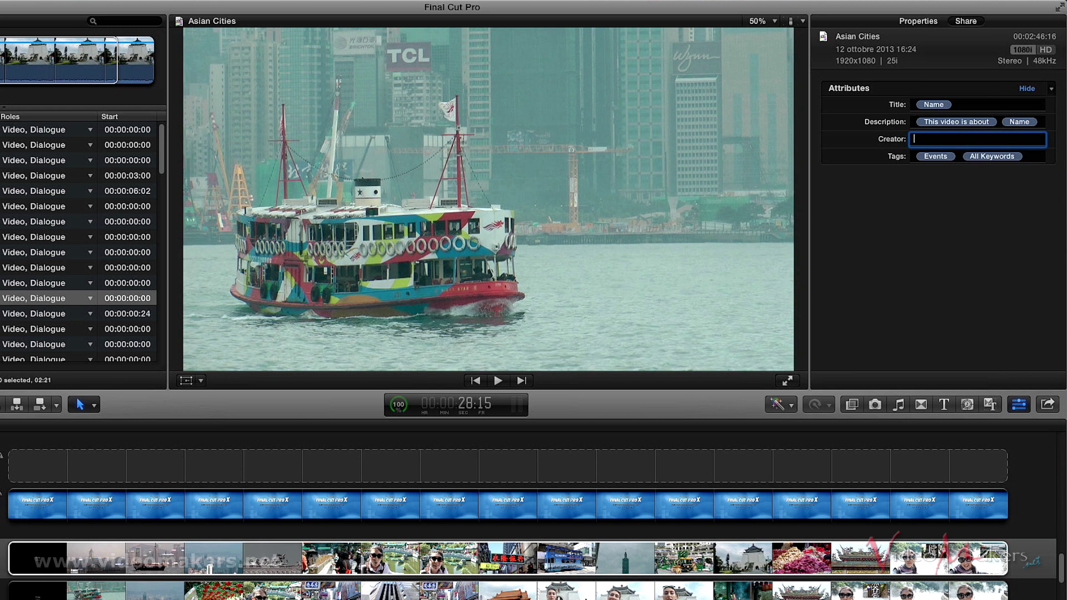
{"action": "type", "text": "Ren@to"}
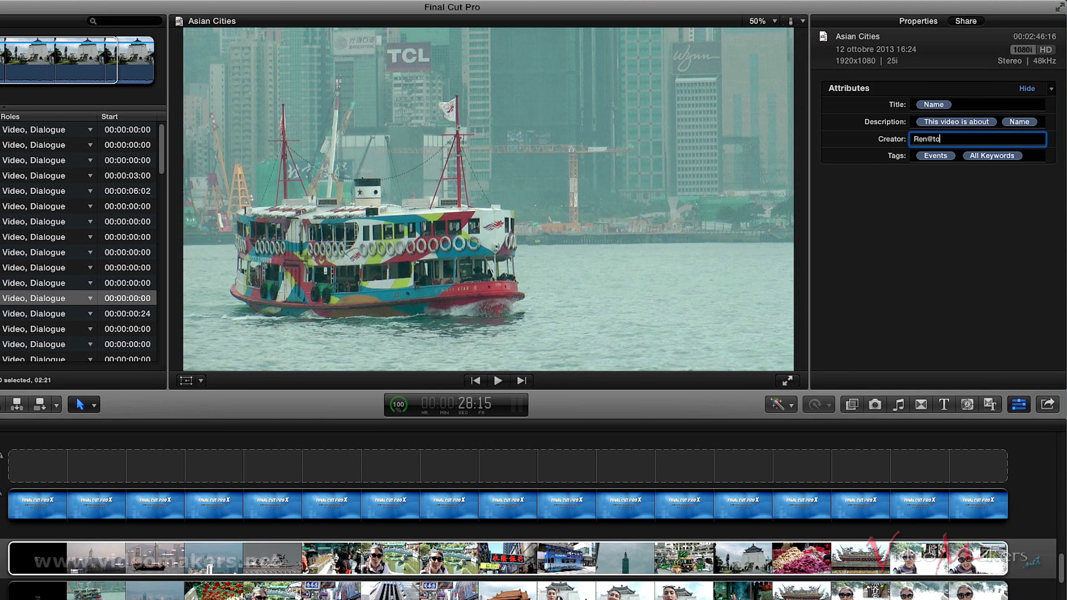
{"action": "left_click", "coordinate": [967, 193]}
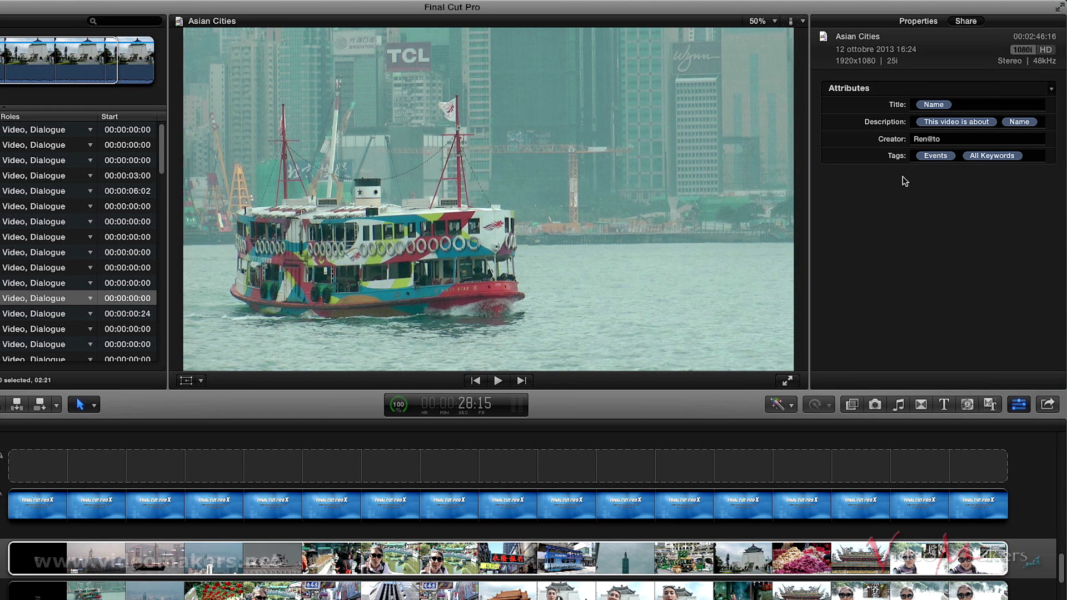
- Choose Edit Share Fields… from the Attributes dropdown menu
{"action": "mouse_move", "coordinate": [952, 154]}
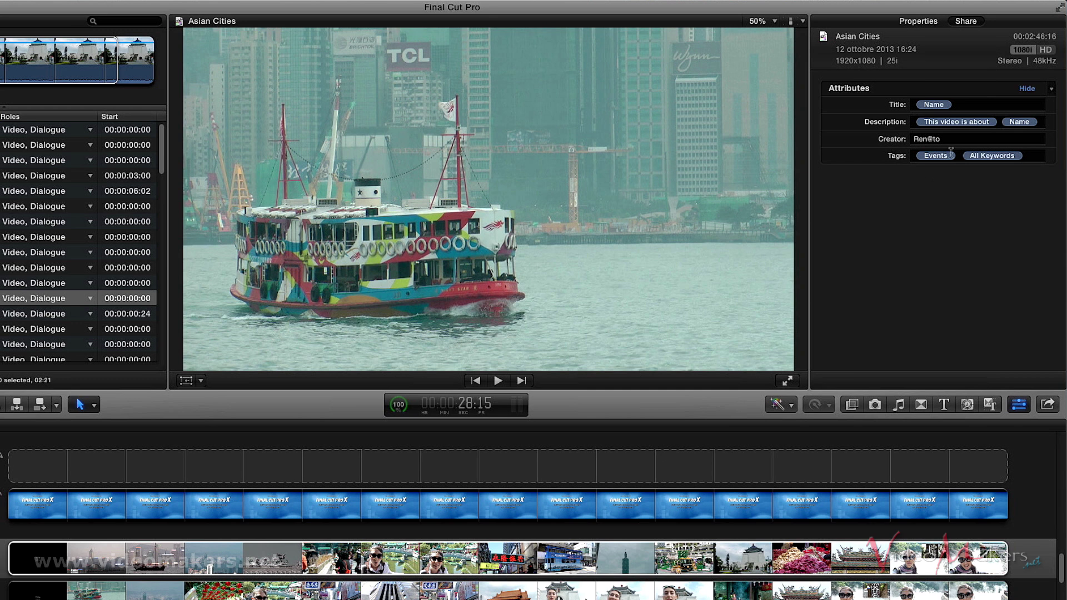
{"action": "left_click", "coordinate": [1052, 90]}
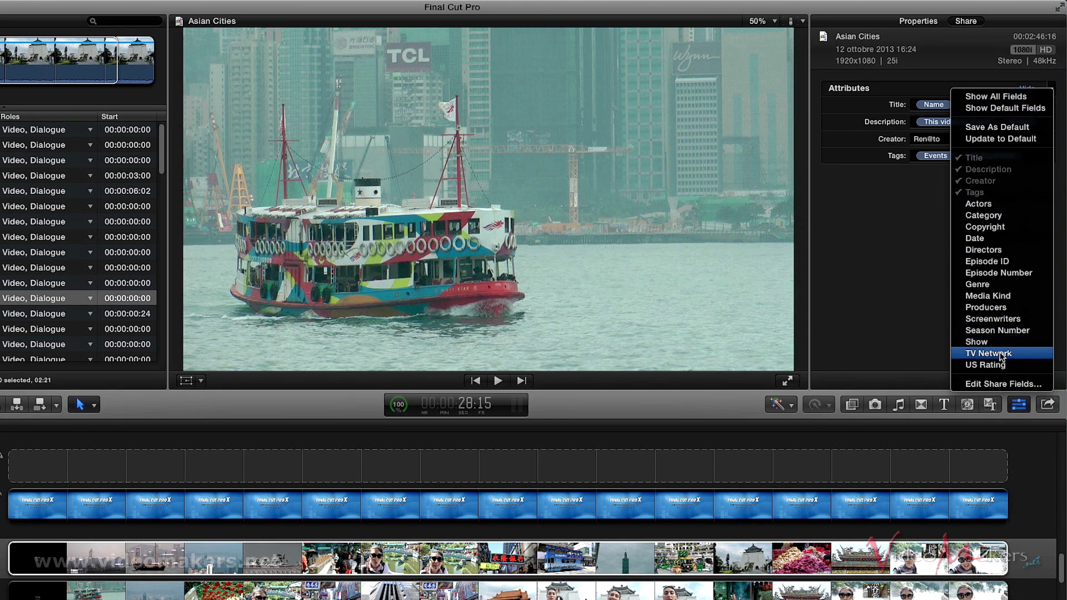
{"action": "left_click", "coordinate": [1002, 384]}
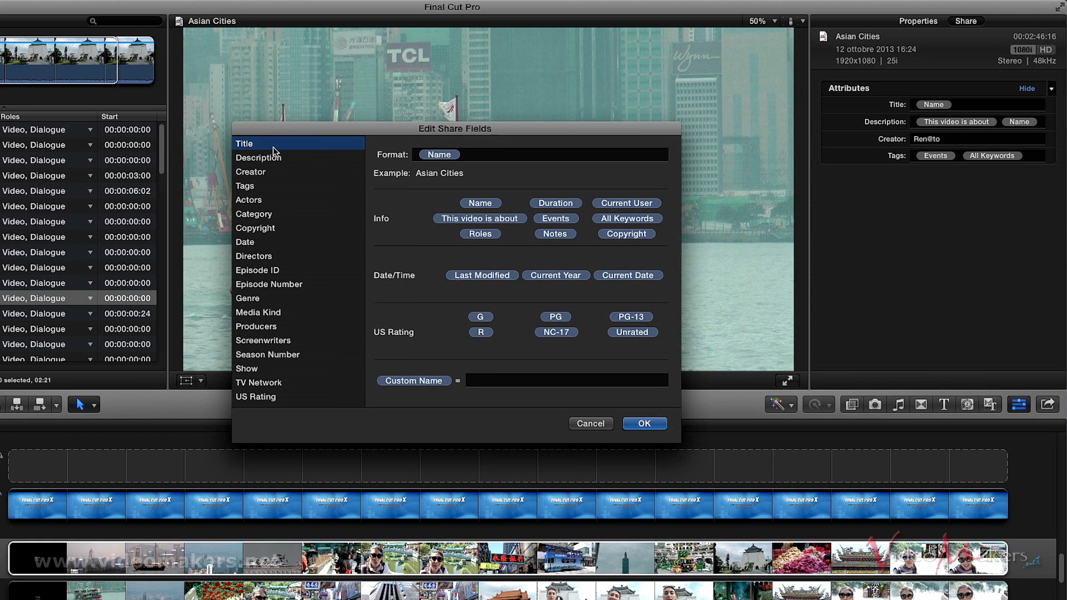
- Set the Title format to Name, a hyphen, then Current Date (Asian Cities-2013-10-12)
{"action": "left_click", "coordinate": [265, 173]}
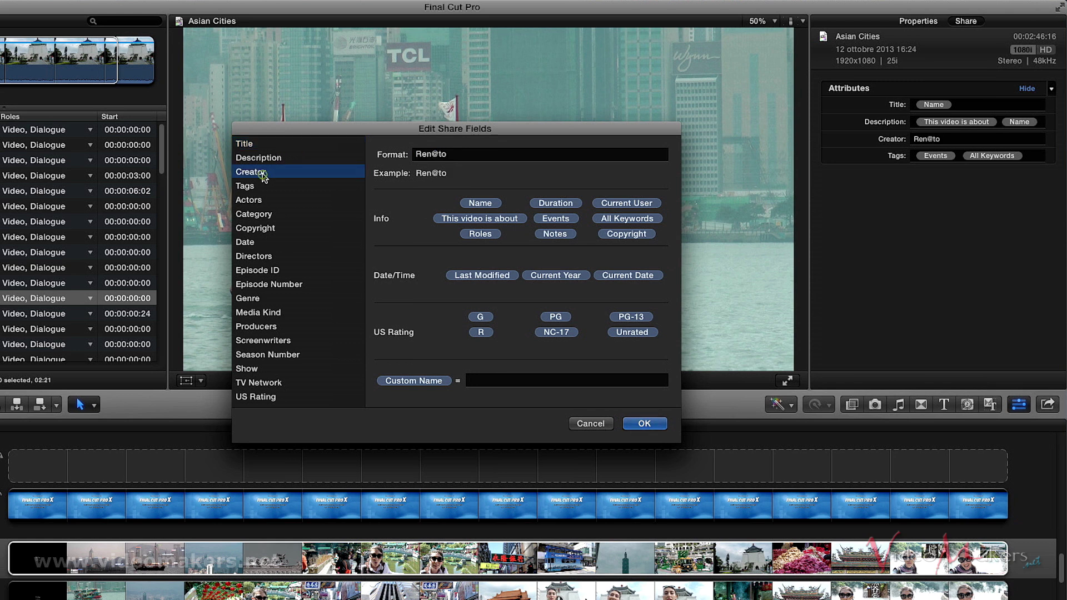
{"action": "left_click", "coordinate": [263, 159]}
{"action": "left_click", "coordinate": [257, 144]}
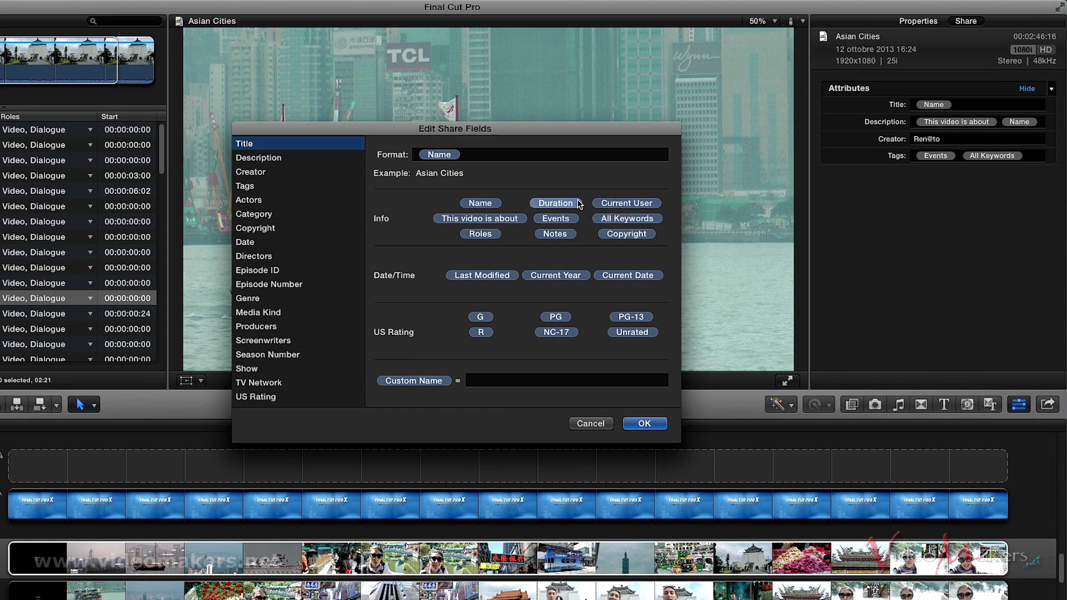
{"action": "left_click", "coordinate": [469, 155]}
{"action": "type", "text": "-"}
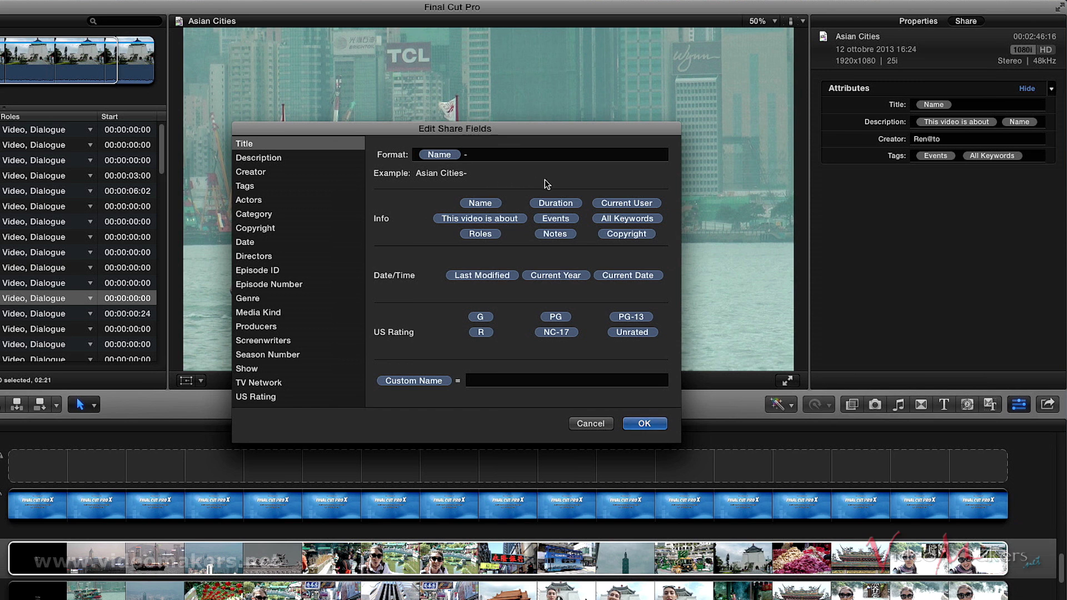
{"action": "left_click_drag", "start_coordinate": [618, 275], "coordinate": [507, 158]}
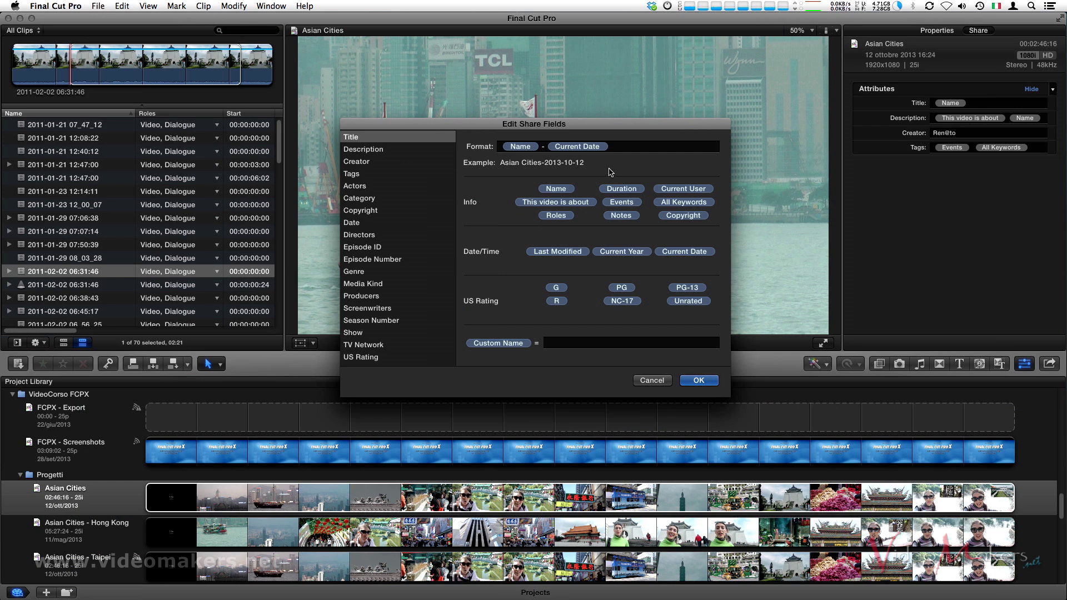
- Confirm the Name - Current Date title format and open Asian Cities in the timeline
{"action": "left_click", "coordinate": [711, 383]}
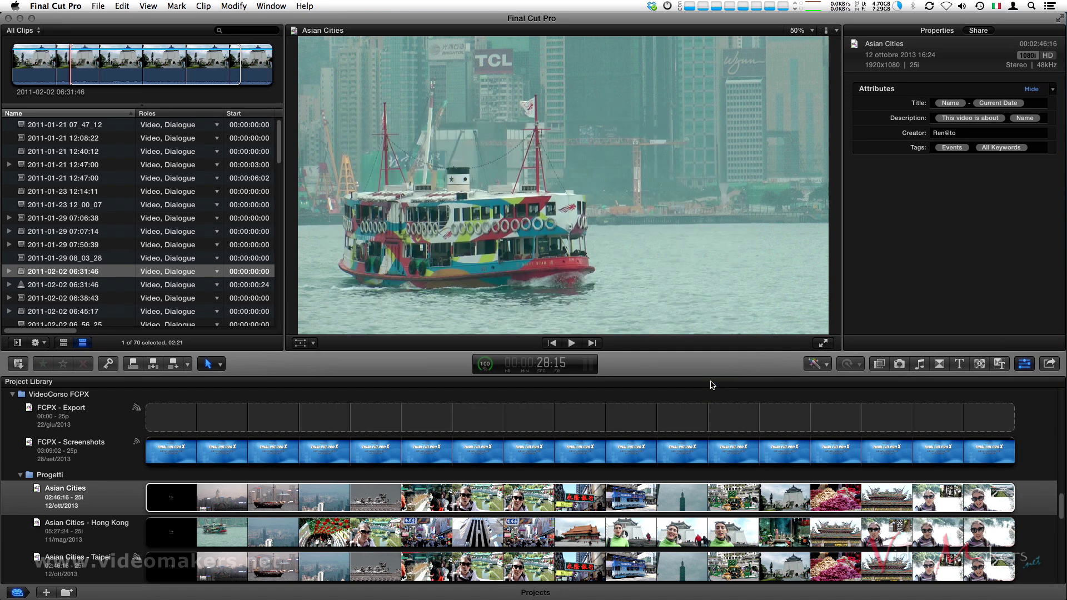
{"action": "double_click", "coordinate": [127, 503]}
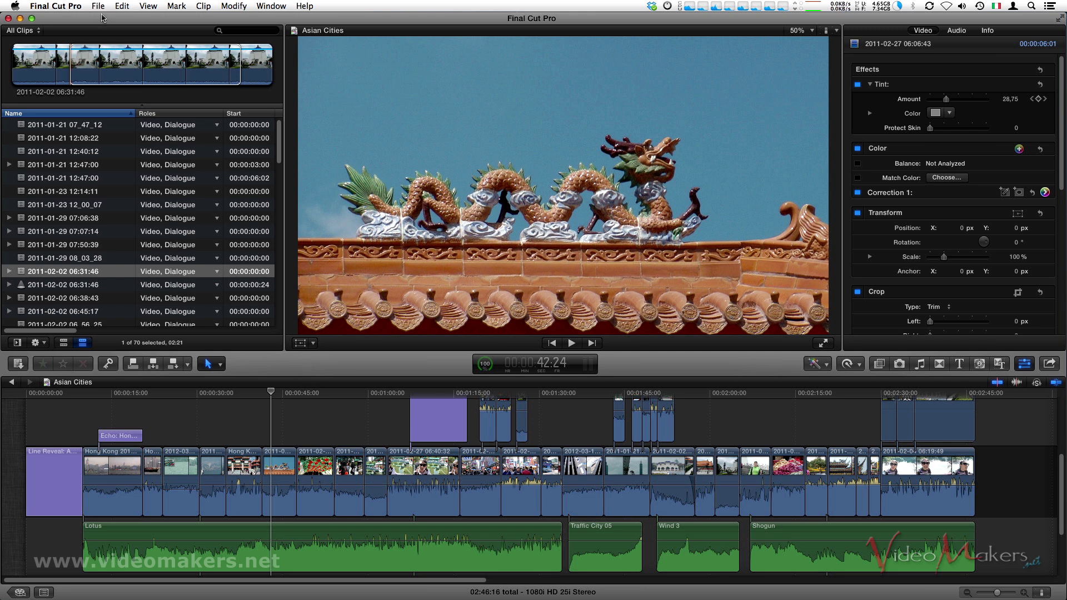
- Open Final Cut Pro Preferences at the Destinations pane
{"action": "left_click", "coordinate": [80, 4]}
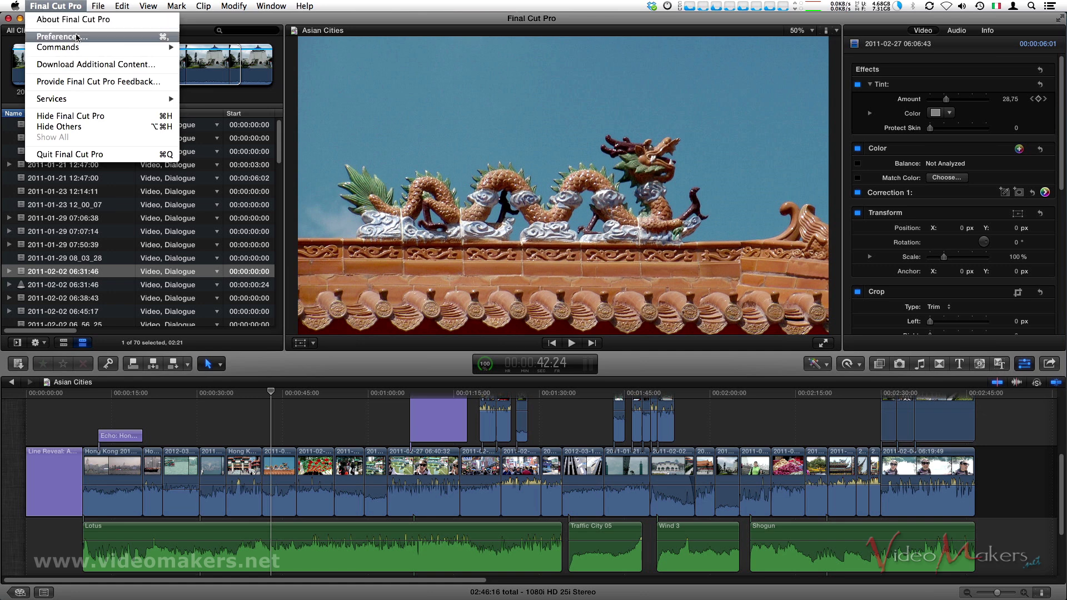
{"action": "left_click", "coordinate": [97, 37]}
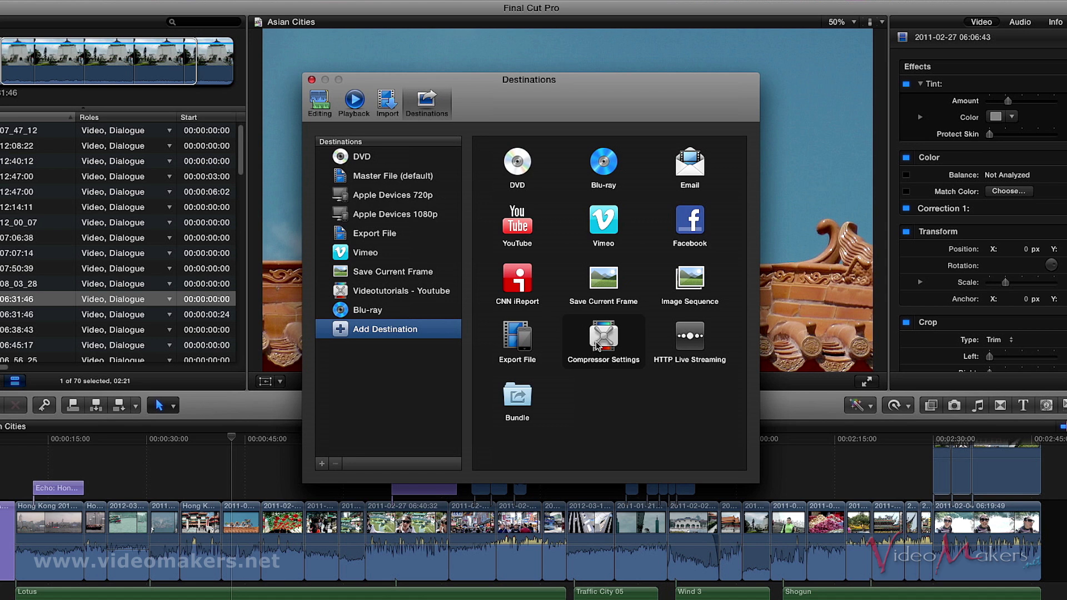
- Add a YouTube destination below Apple Devices 1080p, skipping sign-in, and review its resolutions
{"action": "left_click_drag", "start_coordinate": [523, 225], "coordinate": [420, 186]}
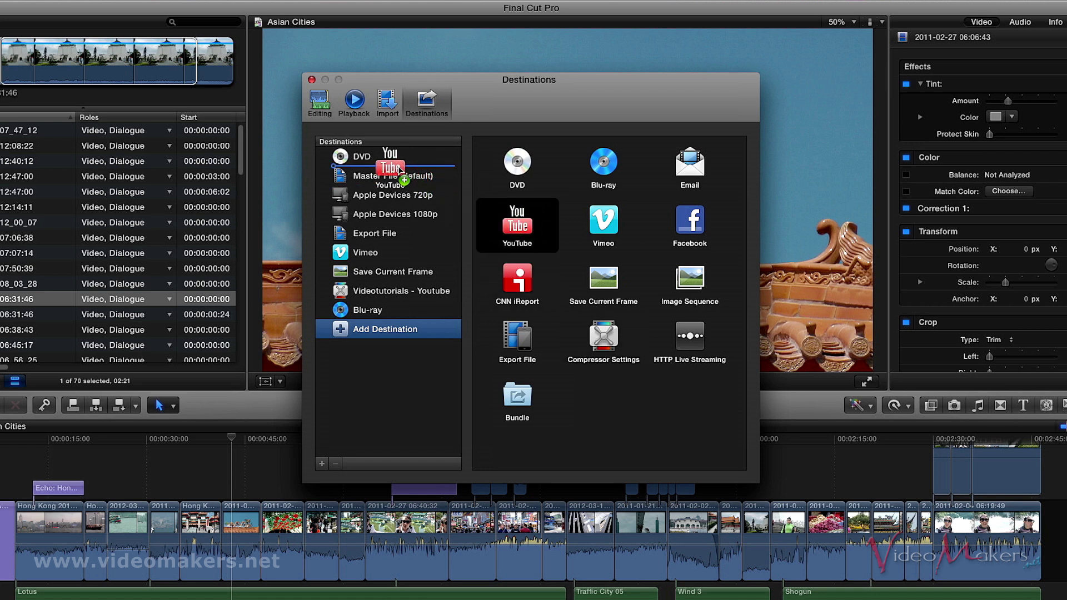
{"action": "mouse_move", "coordinate": [421, 186]}
{"action": "left_mouse_down"}
{"action": "mouse_move", "coordinate": [398, 244]}
{"action": "mouse_move", "coordinate": [395, 227]}
{"action": "left_mouse_up"}
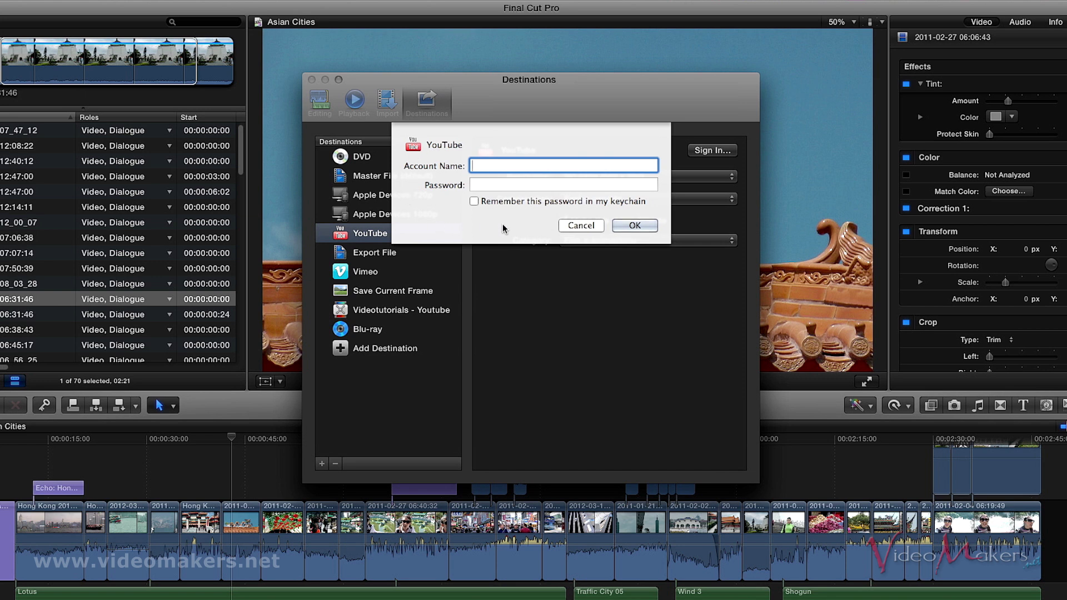
{"action": "left_click", "coordinate": [578, 227]}
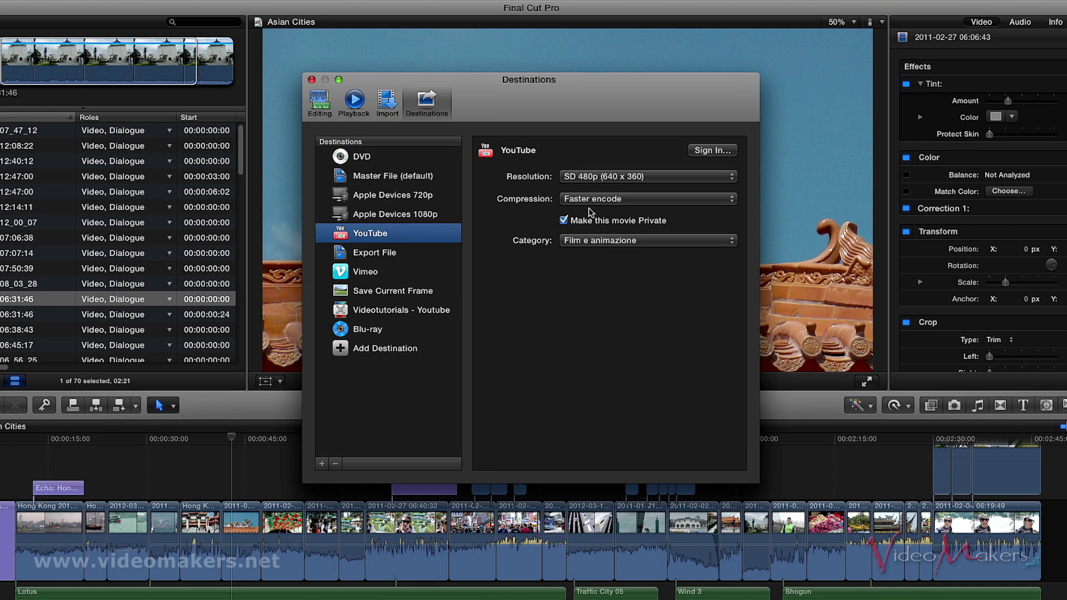
{"action": "left_click", "coordinate": [608, 178]}
- Keep YouTube at SD 480p, then preview DVD menus, trying Black but keeping the White template
{"action": "left_click", "coordinate": [611, 178]}
{"action": "left_click", "coordinate": [361, 158]}
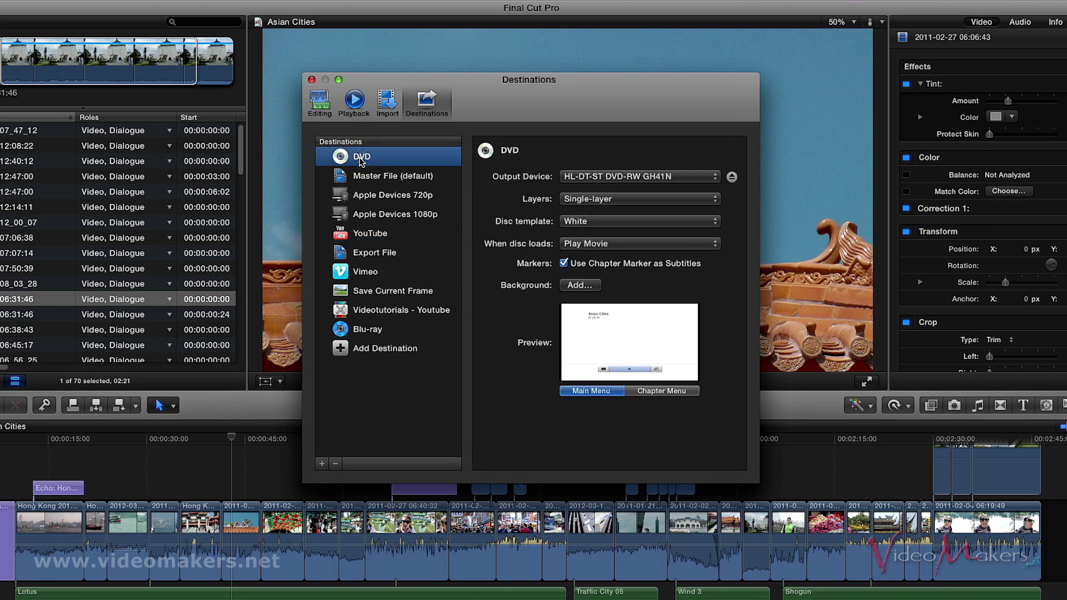
{"action": "left_click", "coordinate": [609, 222]}
{"action": "left_click", "coordinate": [610, 209]}
{"action": "left_click", "coordinate": [611, 222]}
{"action": "left_click", "coordinate": [612, 232]}
{"action": "left_click", "coordinate": [645, 391]}
{"action": "left_click", "coordinate": [603, 391]}
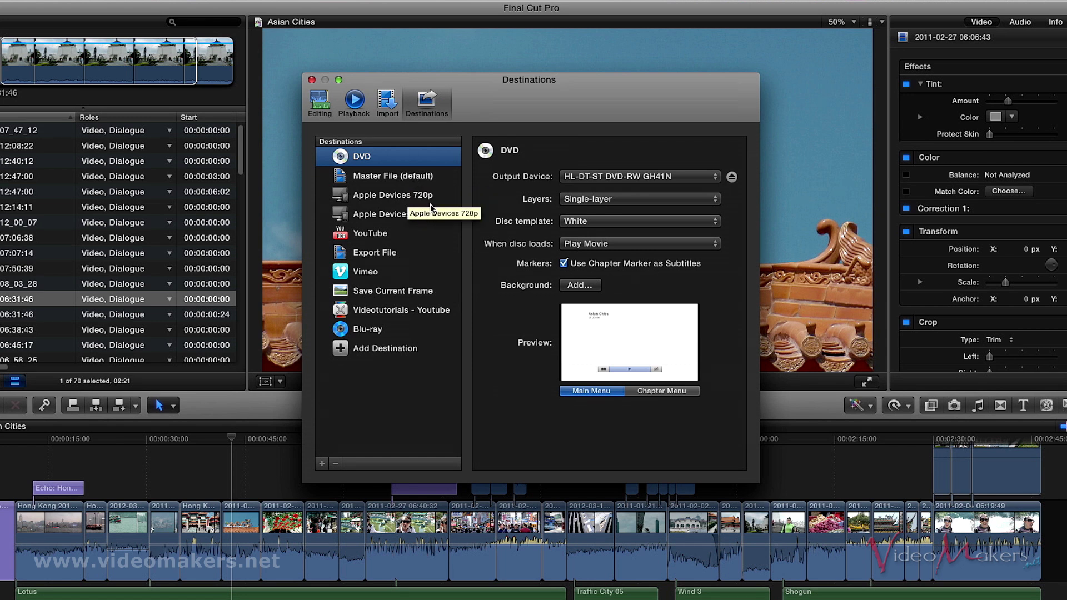
{"action": "left_click", "coordinate": [396, 353]}
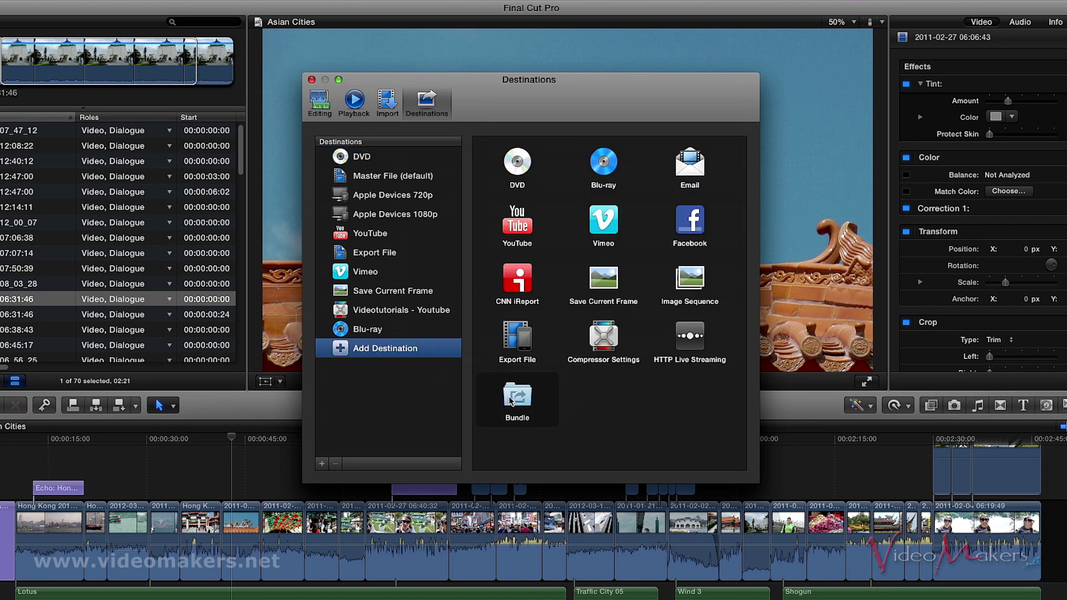
- Add a Bundle destination holding a YouTube preset and an Export File preset
{"action": "left_click_drag", "start_coordinate": [523, 402], "coordinate": [418, 346]}
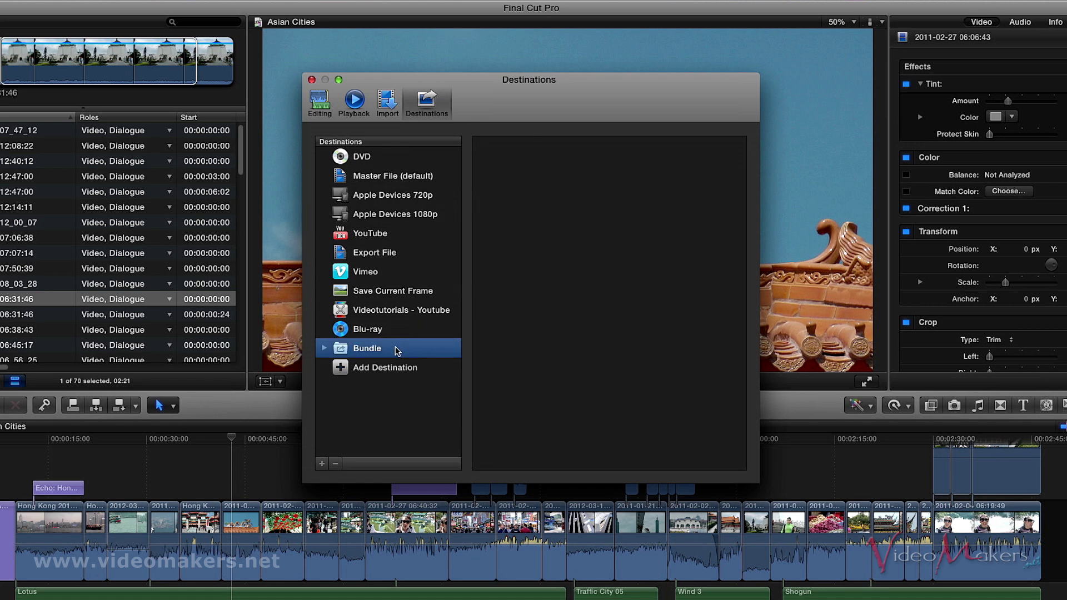
{"action": "left_click", "coordinate": [370, 369]}
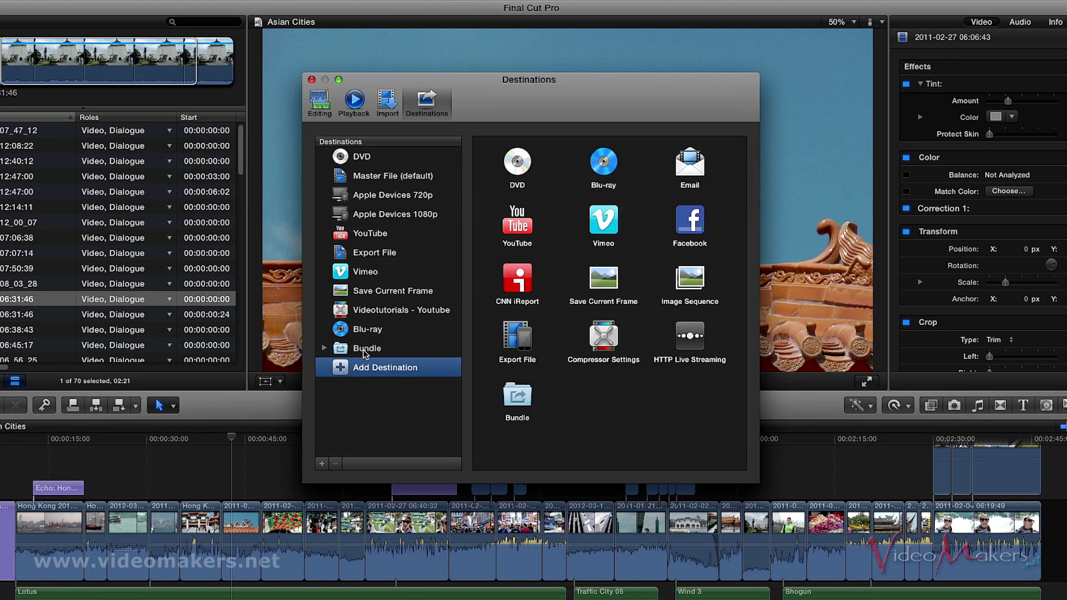
{"action": "mouse_move", "coordinate": [517, 223]}
{"action": "left_mouse_down"}
{"action": "mouse_move", "coordinate": [430, 322]}
{"action": "mouse_move", "coordinate": [368, 348]}
{"action": "left_mouse_up"}
{"action": "key", "text": "Escape"}
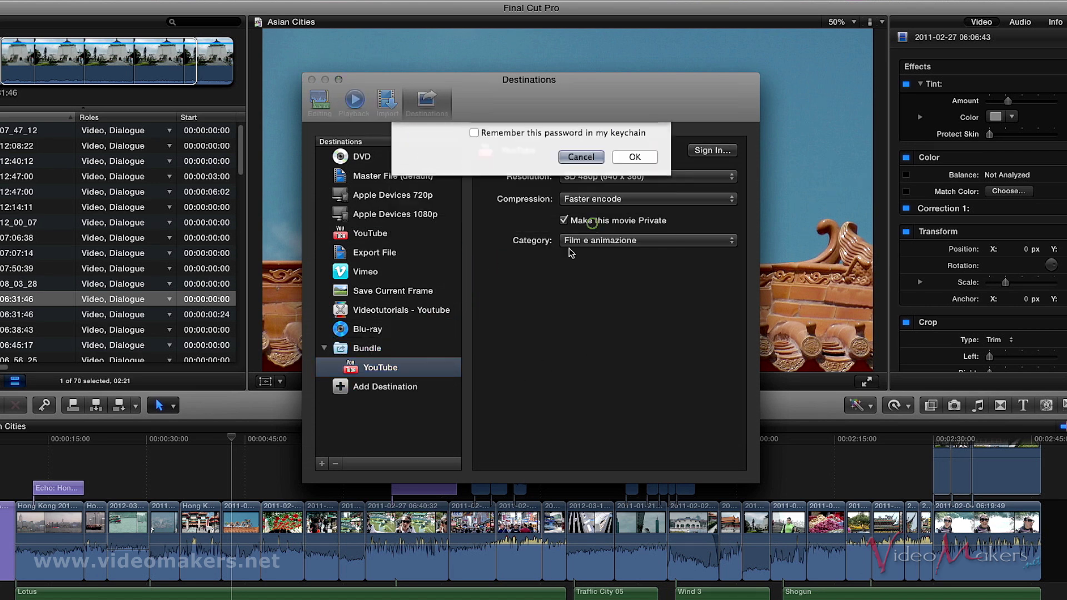
{"action": "left_click", "coordinate": [434, 389]}
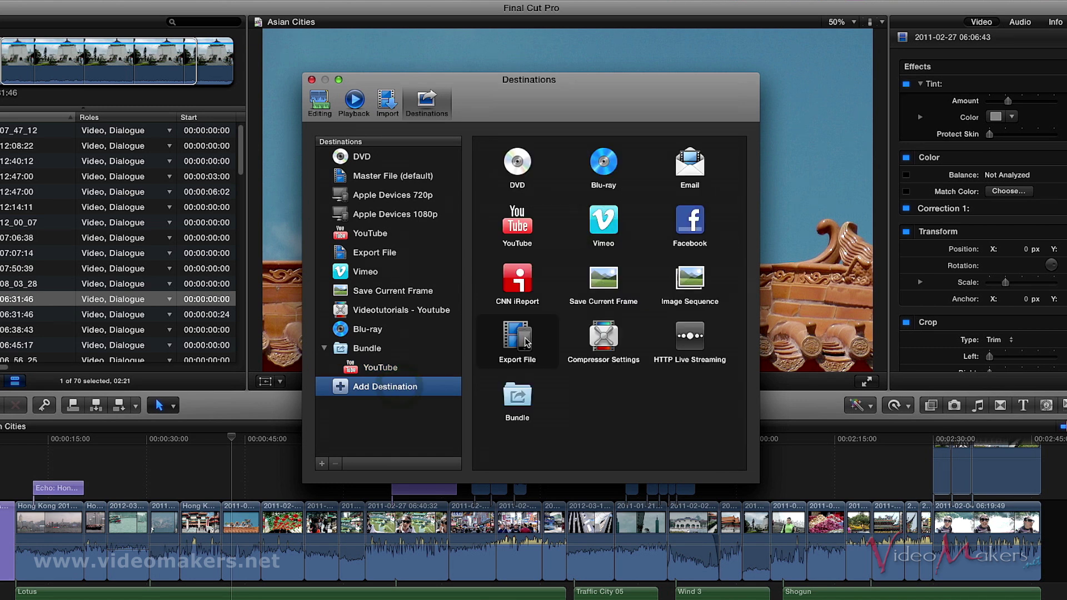
{"action": "left_click_drag", "start_coordinate": [514, 342], "coordinate": [396, 364]}
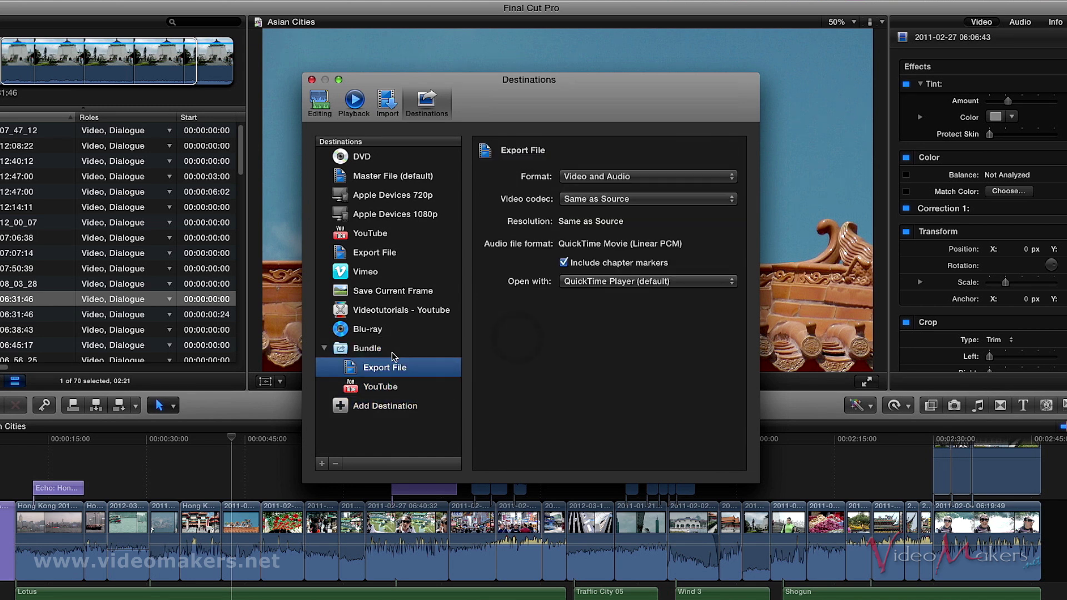
- Review the Bundle's Export File and YouTube settings, collapse it, and close Destinations preferences
{"action": "left_click", "coordinate": [360, 352]}
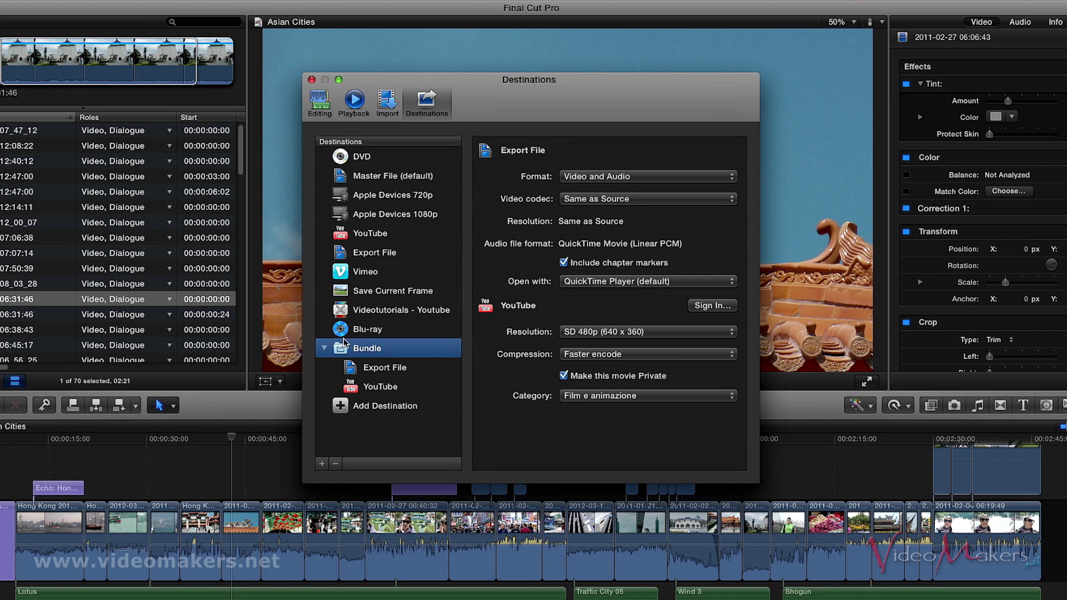
{"action": "left_click", "coordinate": [325, 348]}
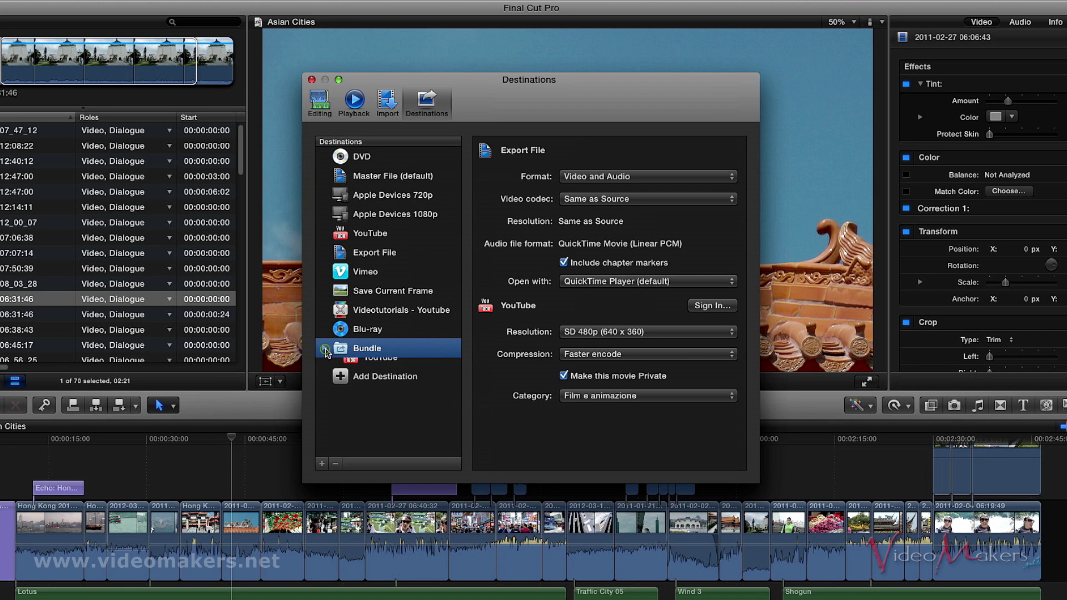
{"action": "left_click", "coordinate": [311, 80]}
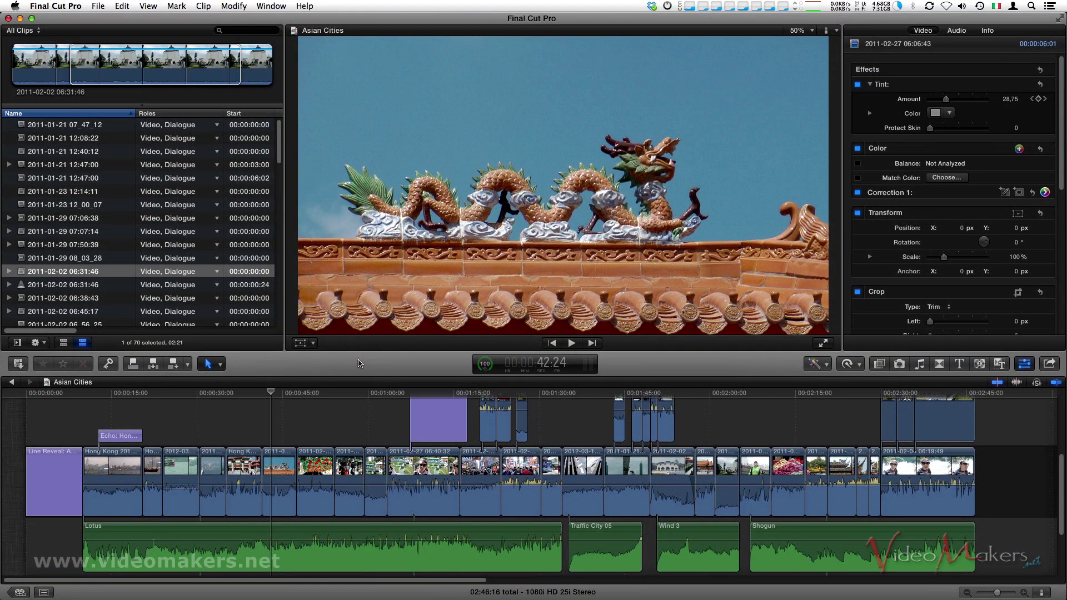
- Glance at File > Share, dismiss it, then list share destinations from the toolbar Share button
{"action": "left_click", "coordinate": [99, 6]}
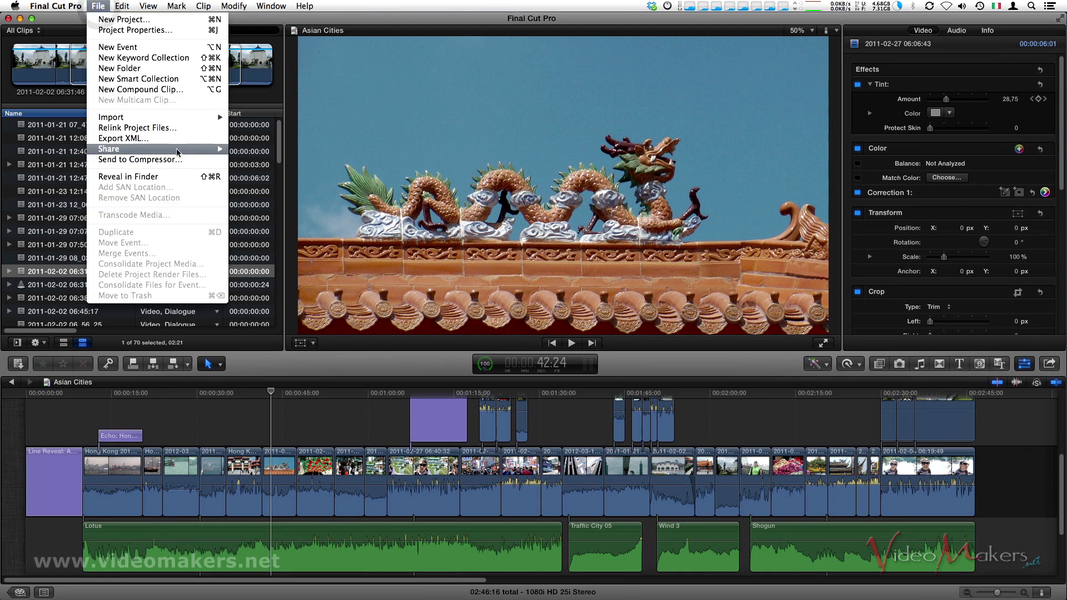
{"action": "mouse_move", "coordinate": [178, 152]}
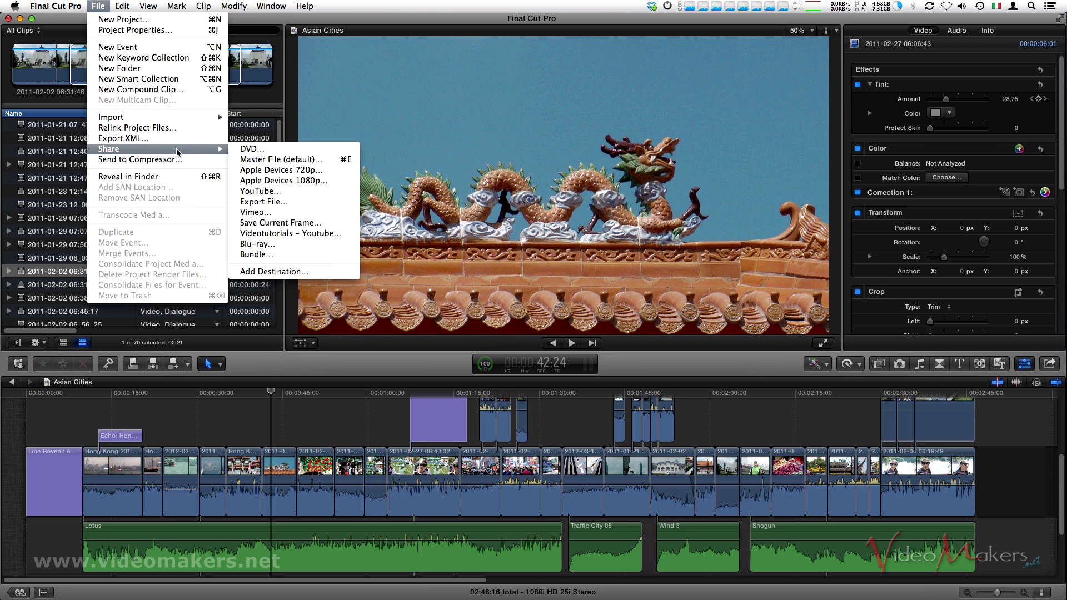
{"action": "left_click", "coordinate": [672, 368]}
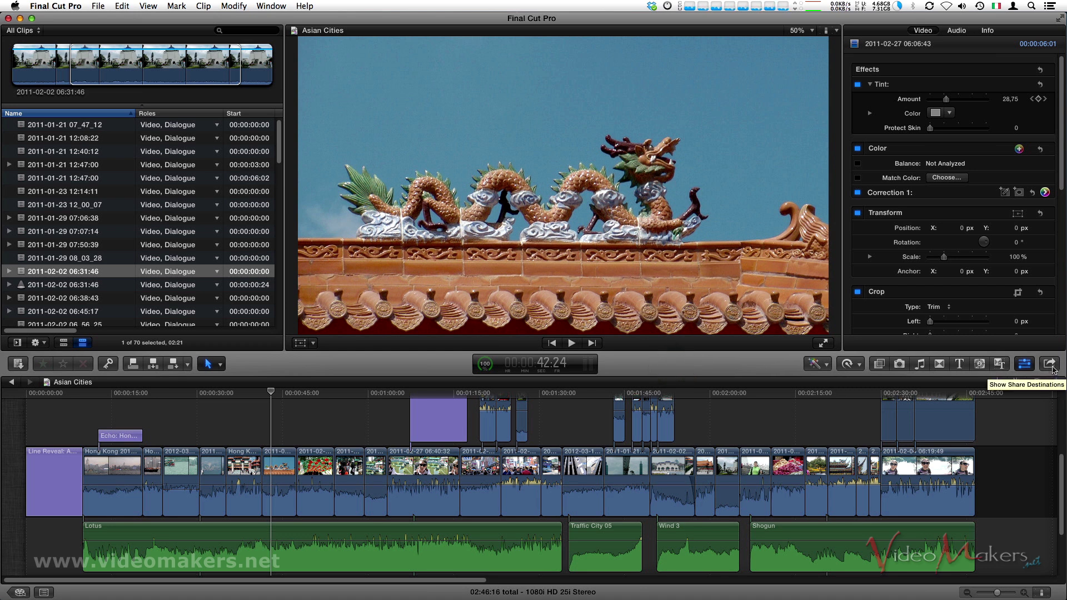
{"action": "left_click", "coordinate": [1054, 366]}
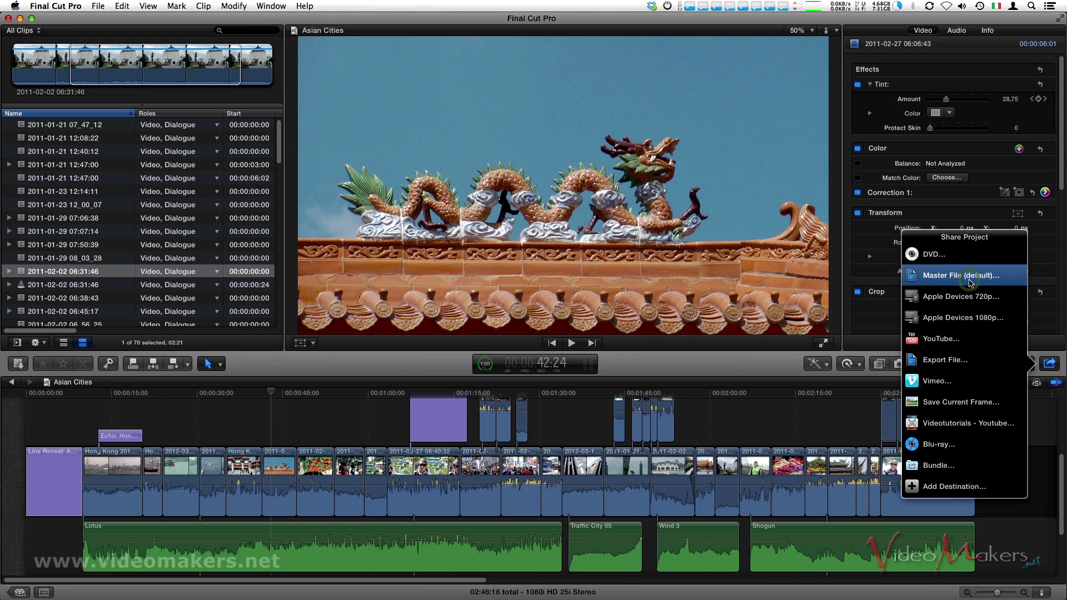
- Choose Master File (default) and review its title Asian Cities-2013-10-12, description and Asia tag
{"action": "left_click", "coordinate": [968, 281]}
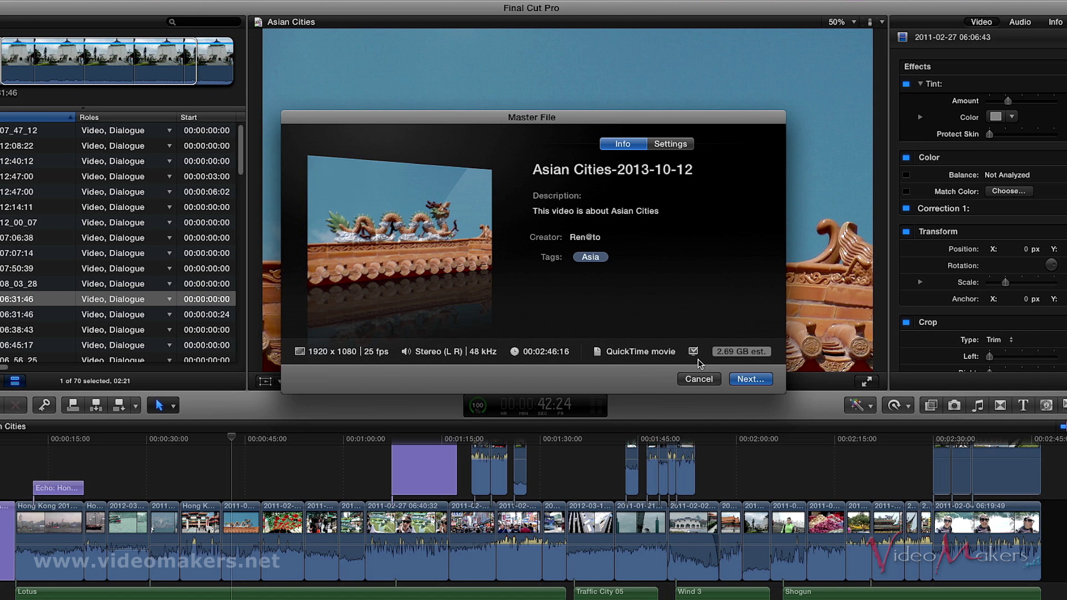
{"action": "mouse_move", "coordinate": [694, 353]}
- Keep the Master File settings at Video and Audio with Apple ProRes 422, and proceed
{"action": "left_click", "coordinate": [672, 144]}
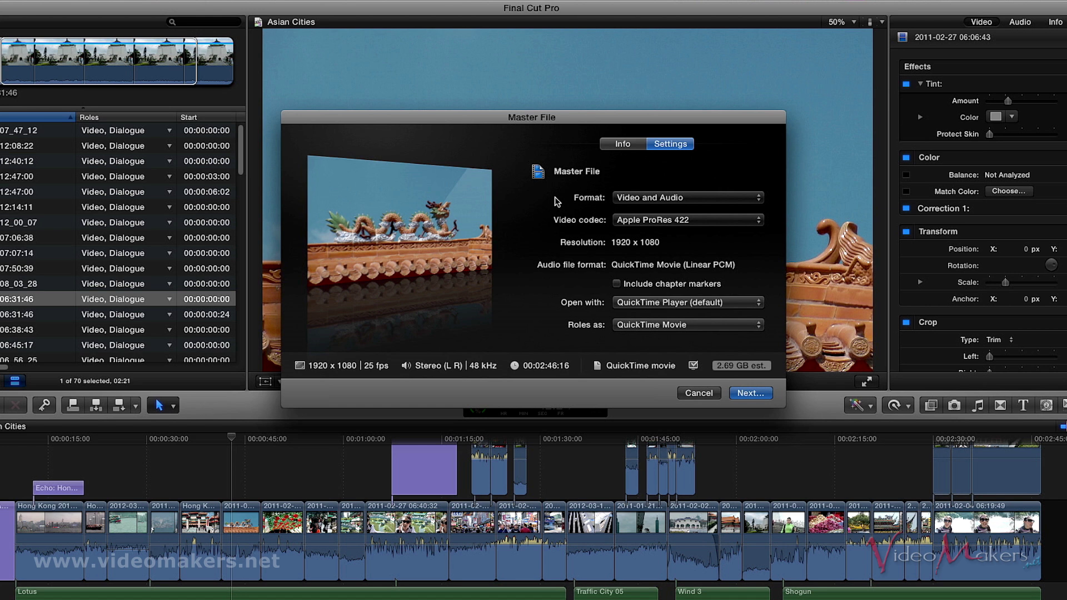
{"action": "left_click", "coordinate": [667, 200]}
{"action": "left_click", "coordinate": [729, 172]}
{"action": "left_click", "coordinate": [698, 222]}
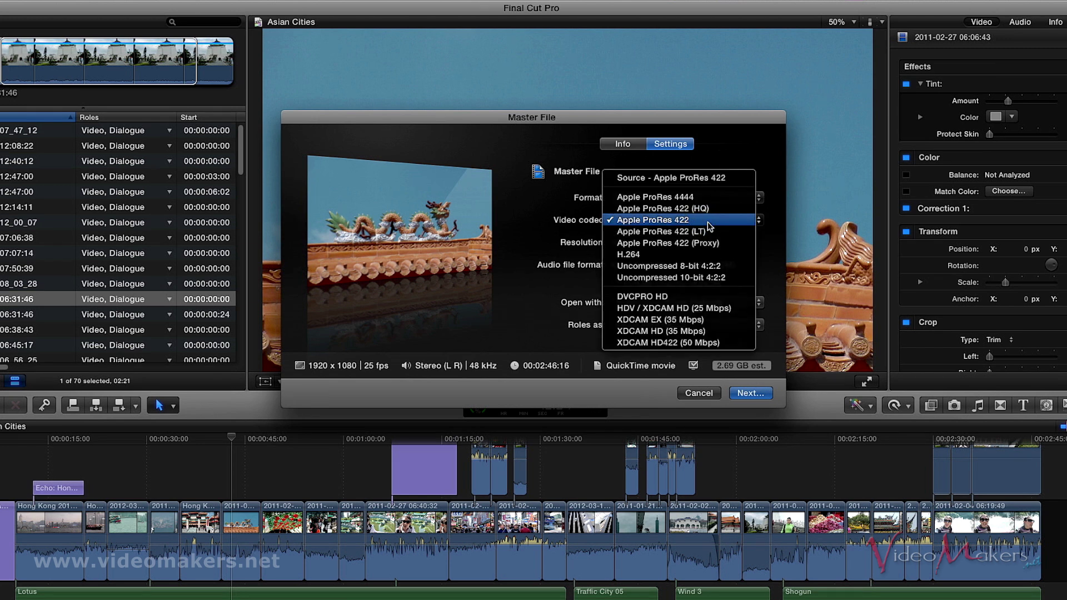
{"action": "left_click", "coordinate": [709, 222]}
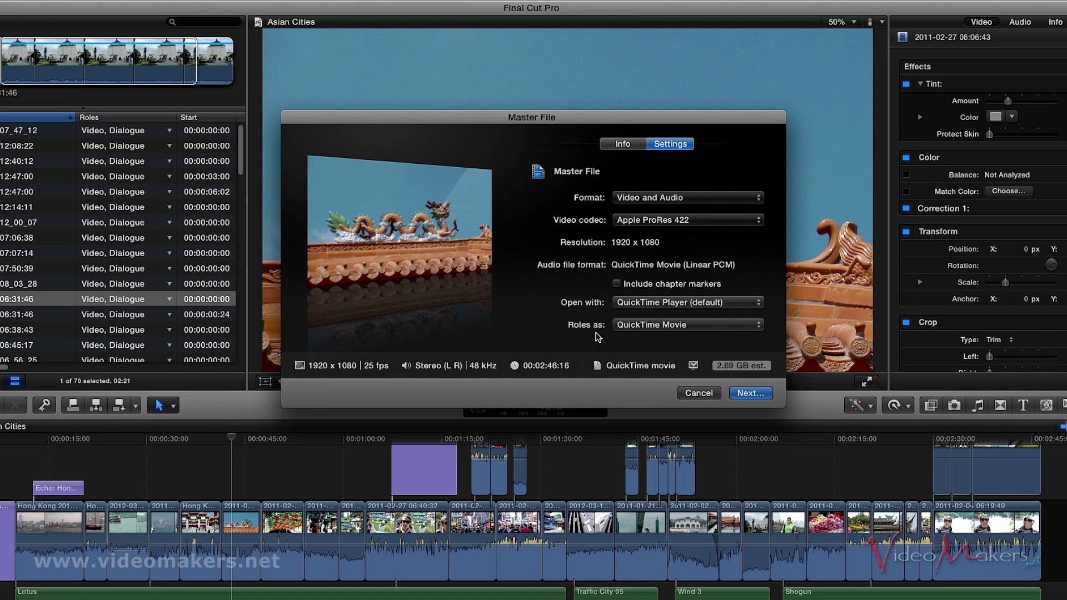
{"action": "left_click", "coordinate": [752, 395]}
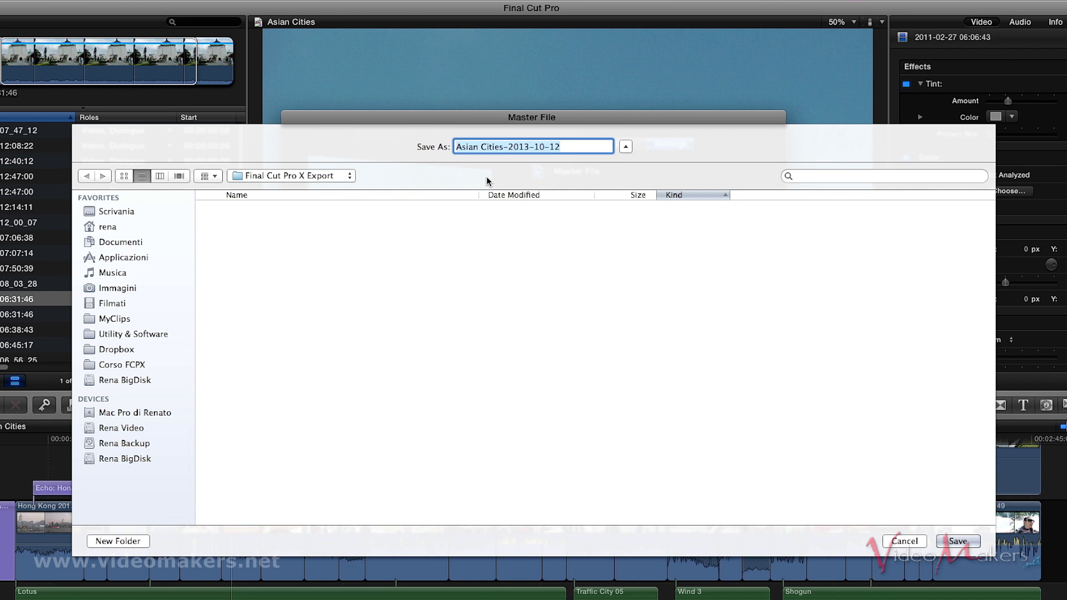
- Replace the date in the save name to make it 'Asian Cities-Export' and save
{"action": "left_click", "coordinate": [511, 146]}
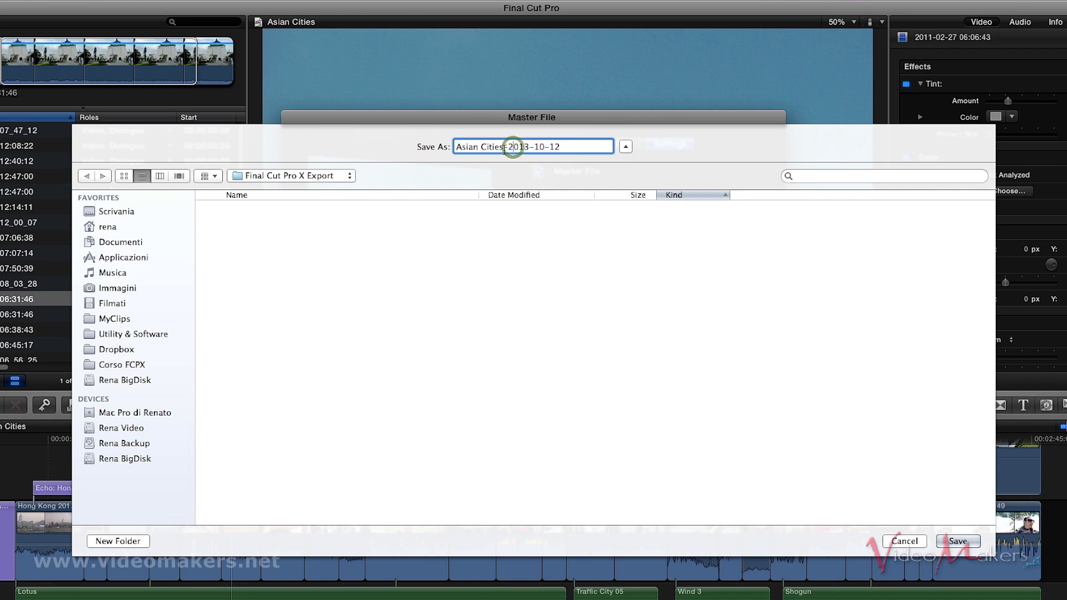
{"action": "left_click_drag", "start_coordinate": [510, 147], "coordinate": [581, 147]}
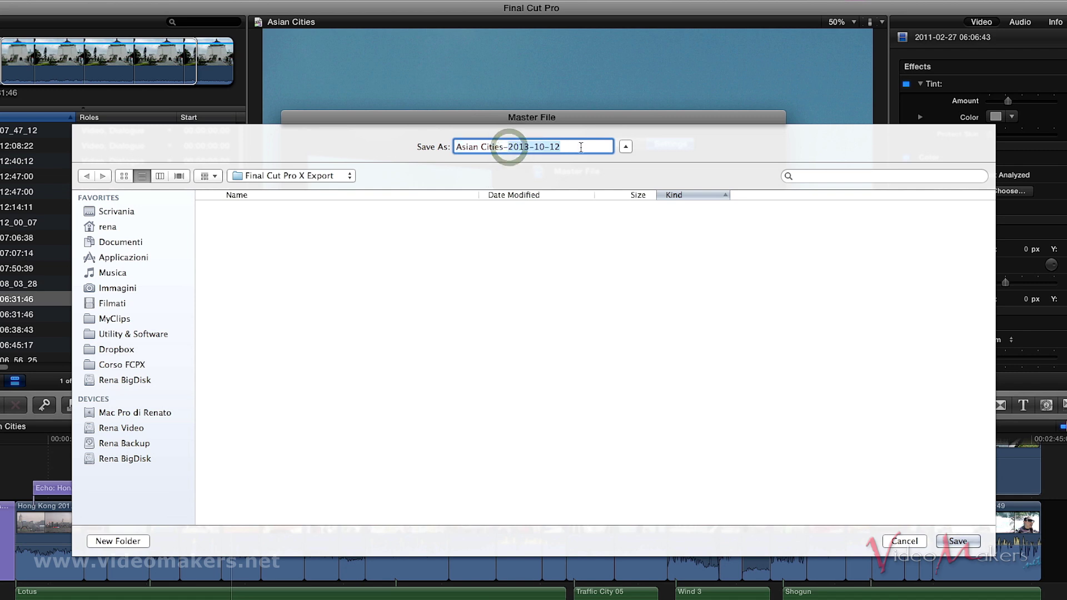
{"action": "type", "text": "Export"}
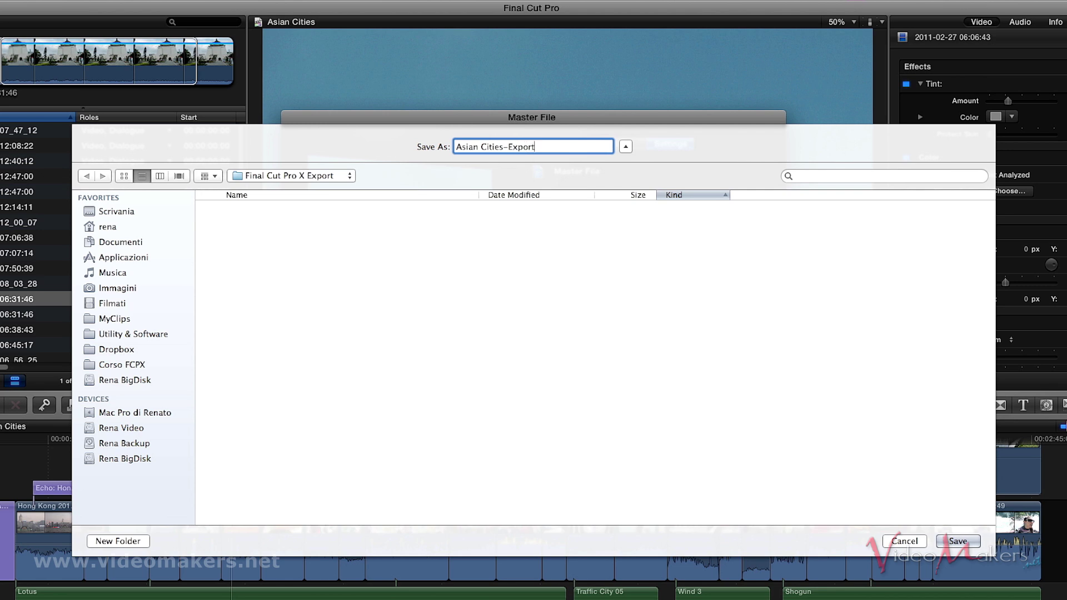
{"action": "left_click", "coordinate": [957, 542]}
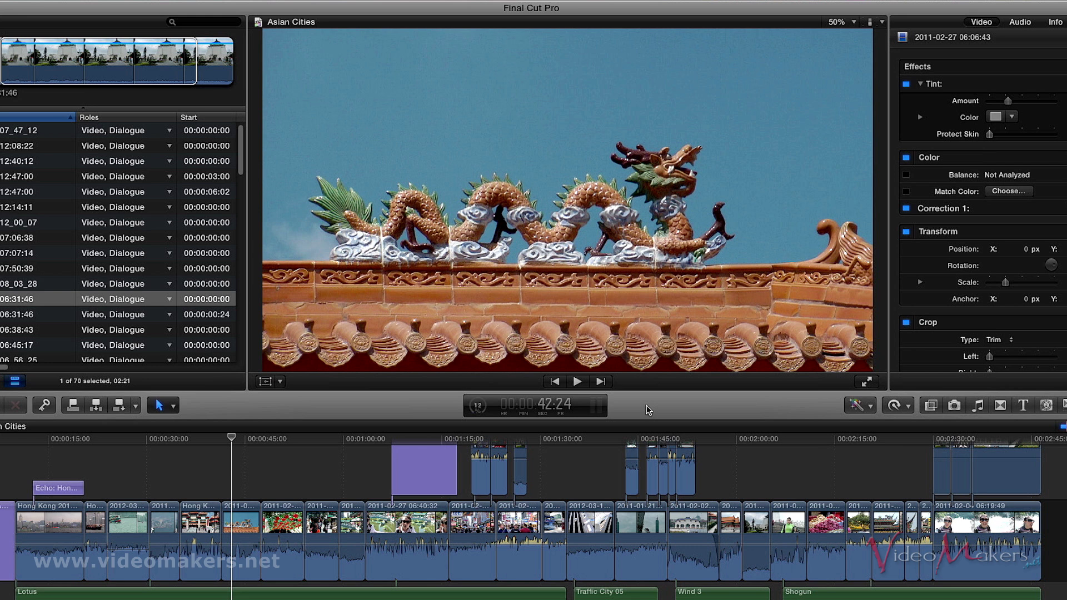
{"action": "left_click", "coordinate": [477, 409]}
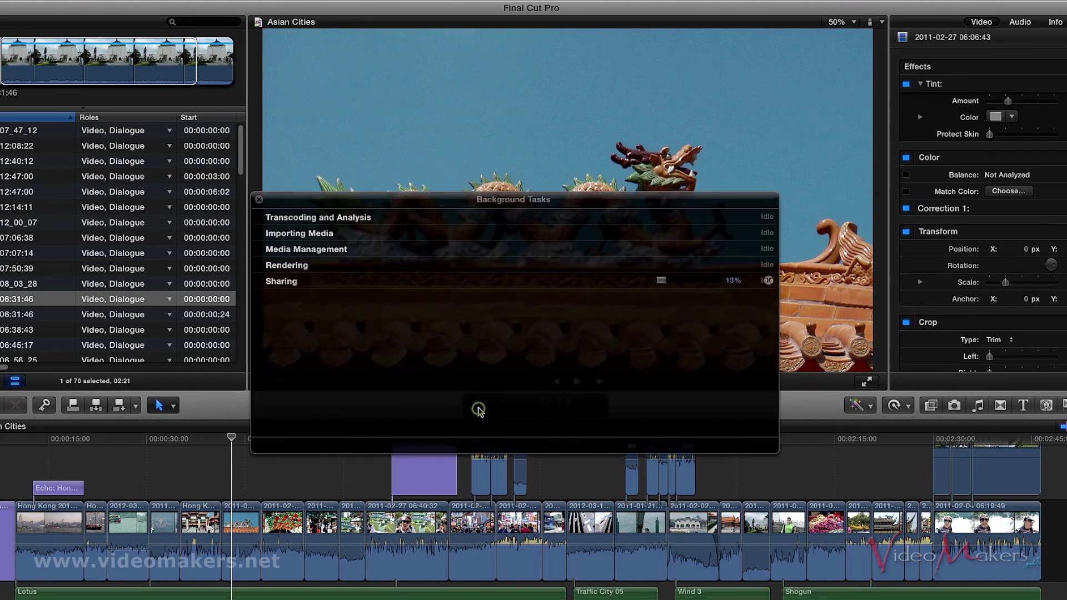
{"action": "left_click_drag", "start_coordinate": [469, 206], "coordinate": [516, 186]}
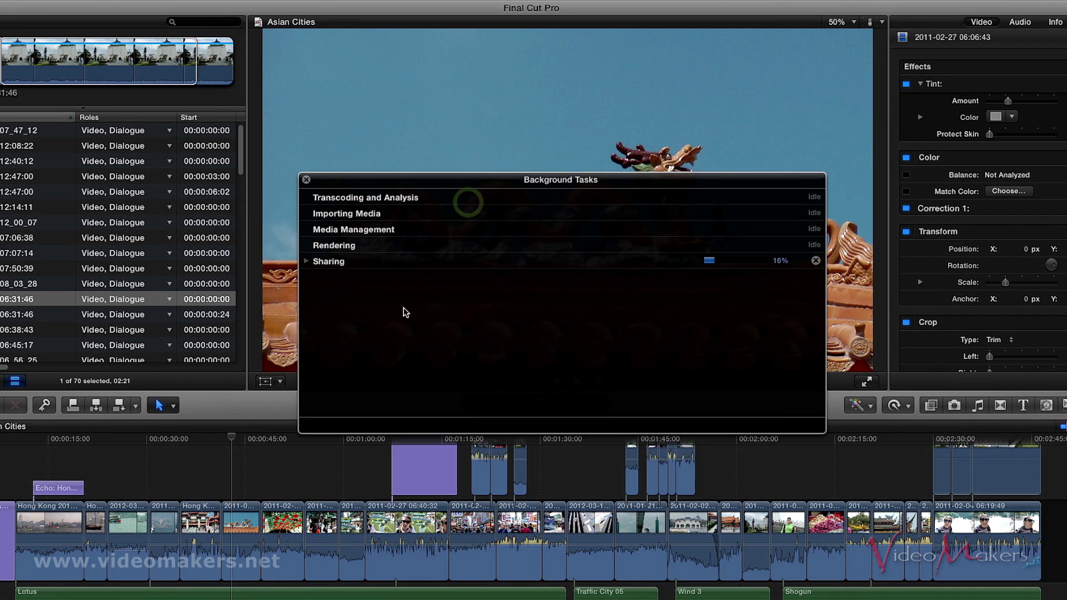
{"action": "left_click", "coordinate": [306, 262]}
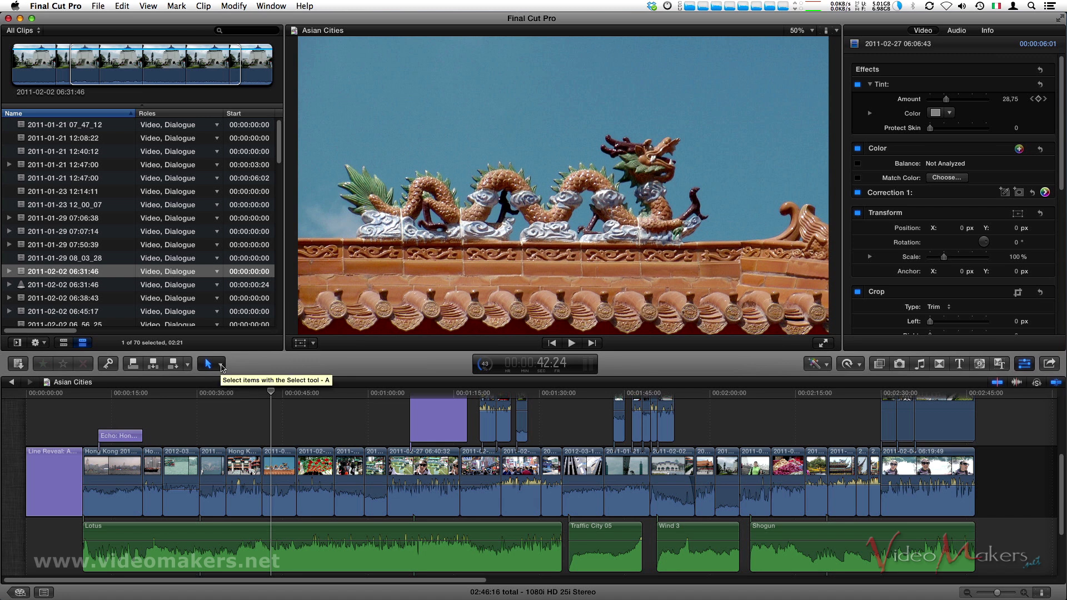
- Switch the timeline editing tool to Range Selection (R)
{"action": "left_click", "coordinate": [222, 365]}
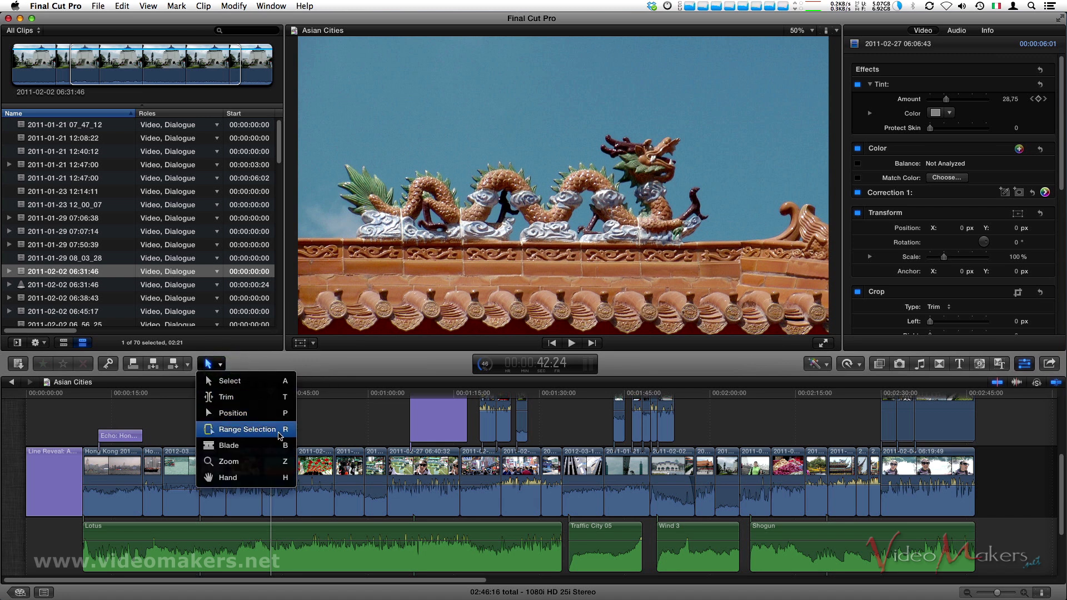
{"action": "left_click", "coordinate": [250, 429]}
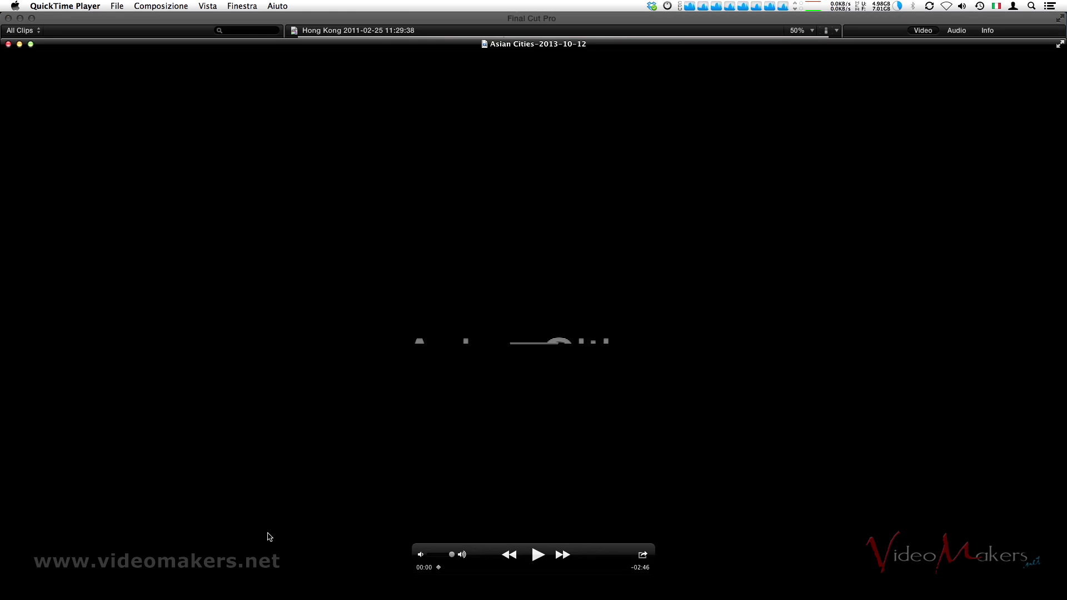
- Scrub through the exported Asian Cities-2013-10-12 movie in QuickTime Player, then close it
{"action": "left_click_drag", "start_coordinate": [439, 568], "coordinate": [476, 571]}
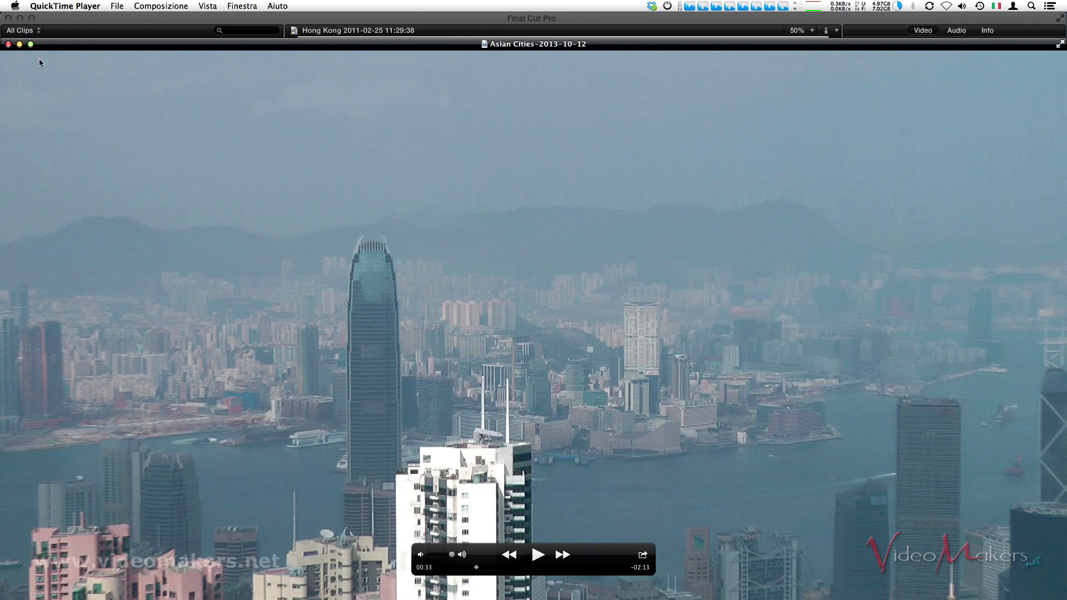
{"action": "left_click", "coordinate": [8, 44]}
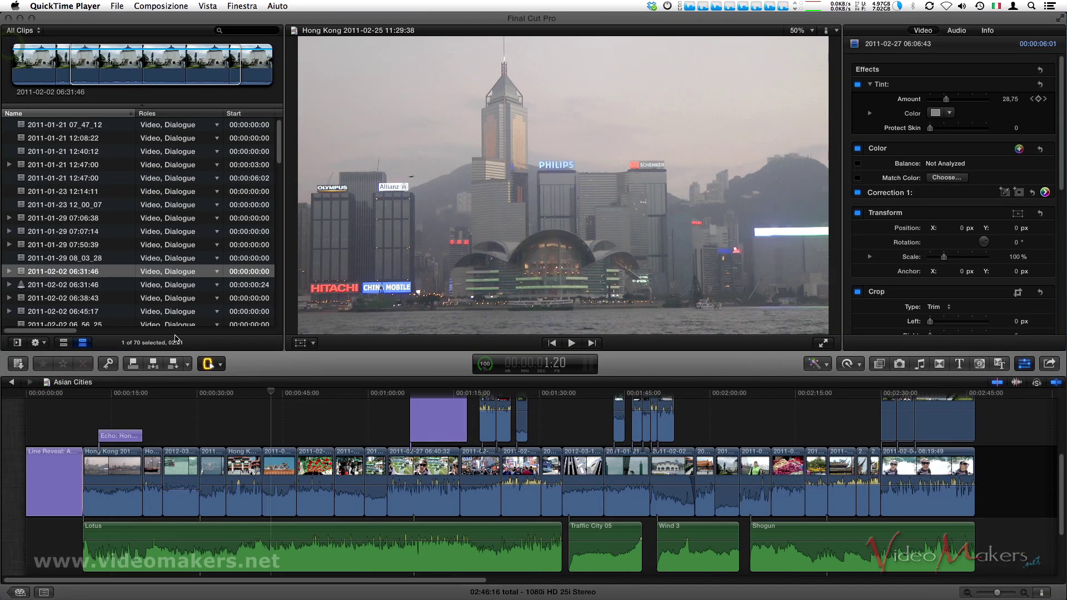
- Mark a 19:08 range over the opening Hong Kong clips and list its share destinations
{"action": "left_click", "coordinate": [247, 377]}
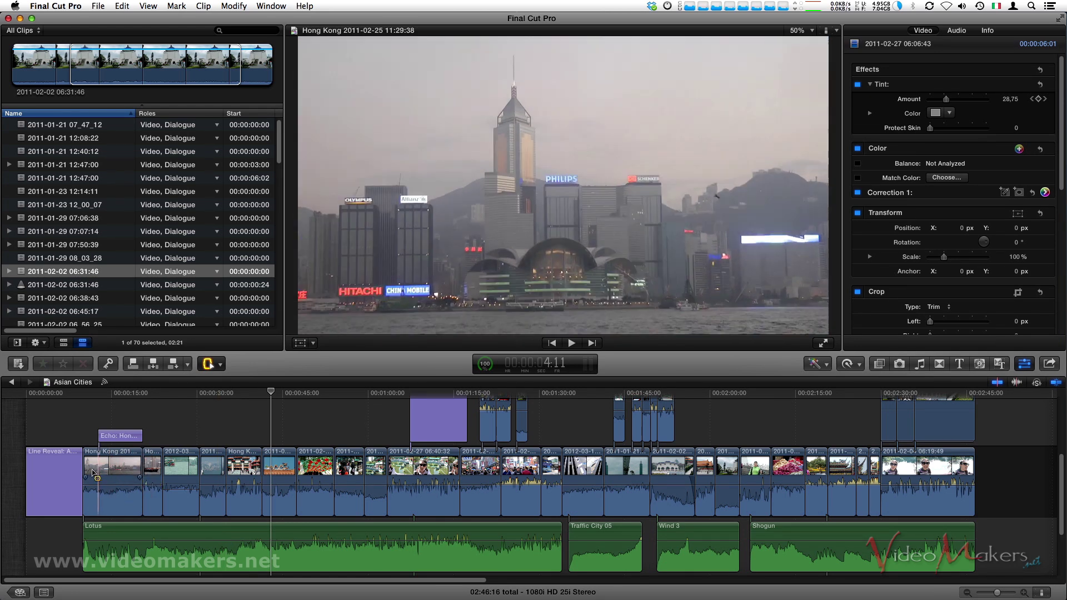
{"action": "mouse_move", "coordinate": [89, 475]}
{"action": "left_mouse_down"}
{"action": "mouse_move", "coordinate": [218, 478]}
{"action": "mouse_move", "coordinate": [198, 478]}
{"action": "left_mouse_up"}
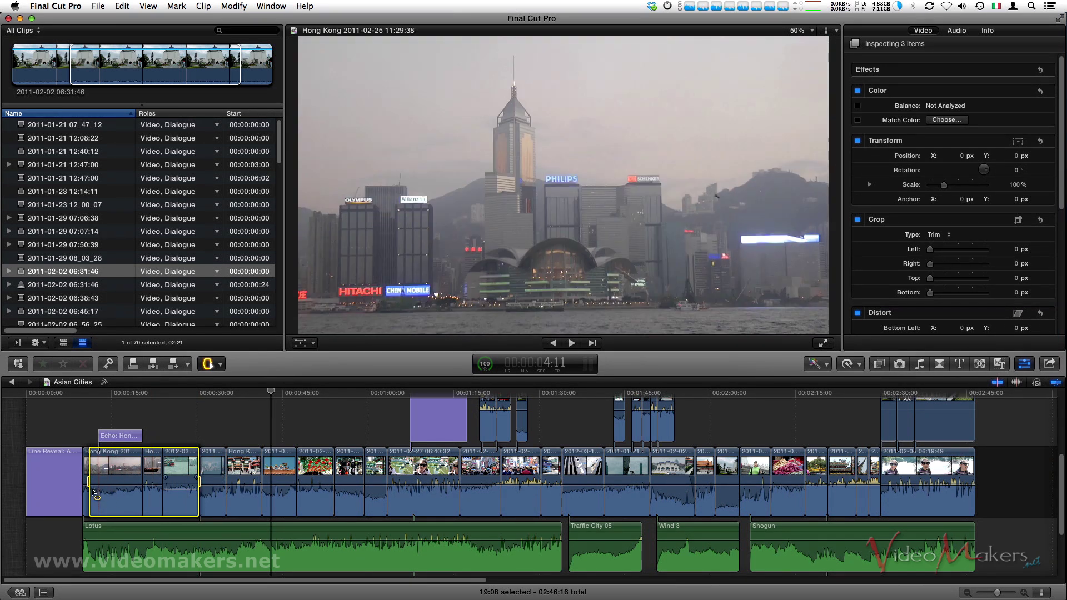
{"action": "left_click_drag", "start_coordinate": [195, 488], "coordinate": [194, 487]}
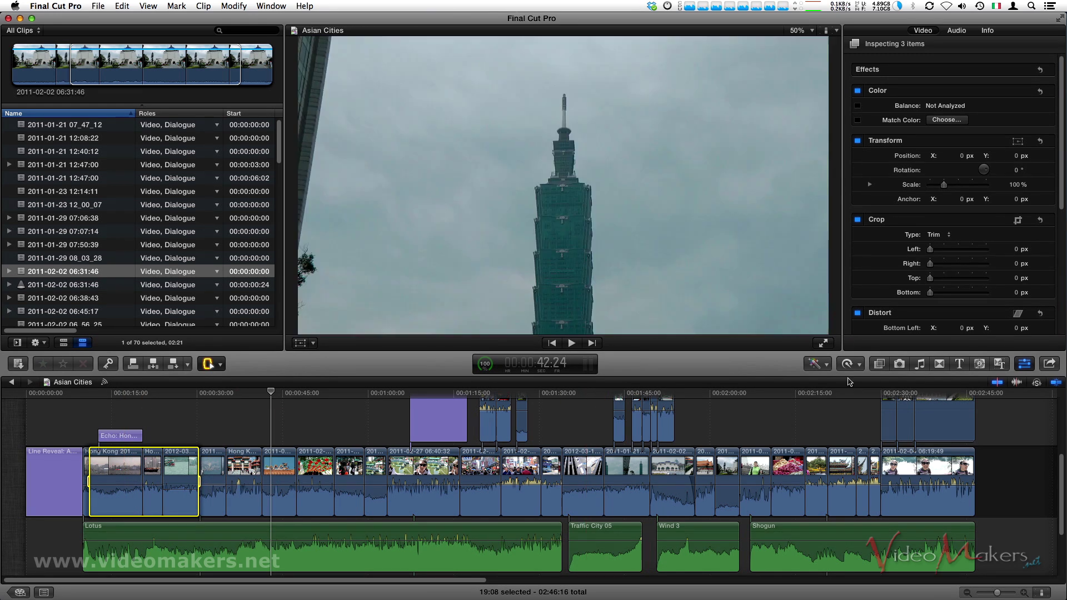
{"action": "left_click", "coordinate": [1054, 368]}
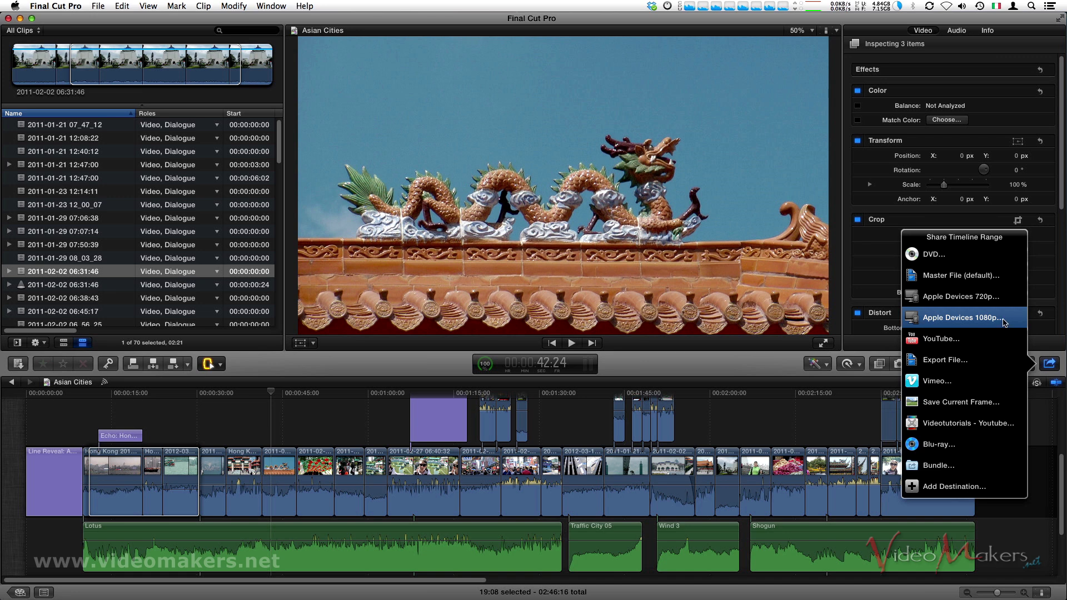
- Review the range's Apple Devices 1080p details and compatible devices, then cancel the share
{"action": "left_click", "coordinate": [1004, 321]}
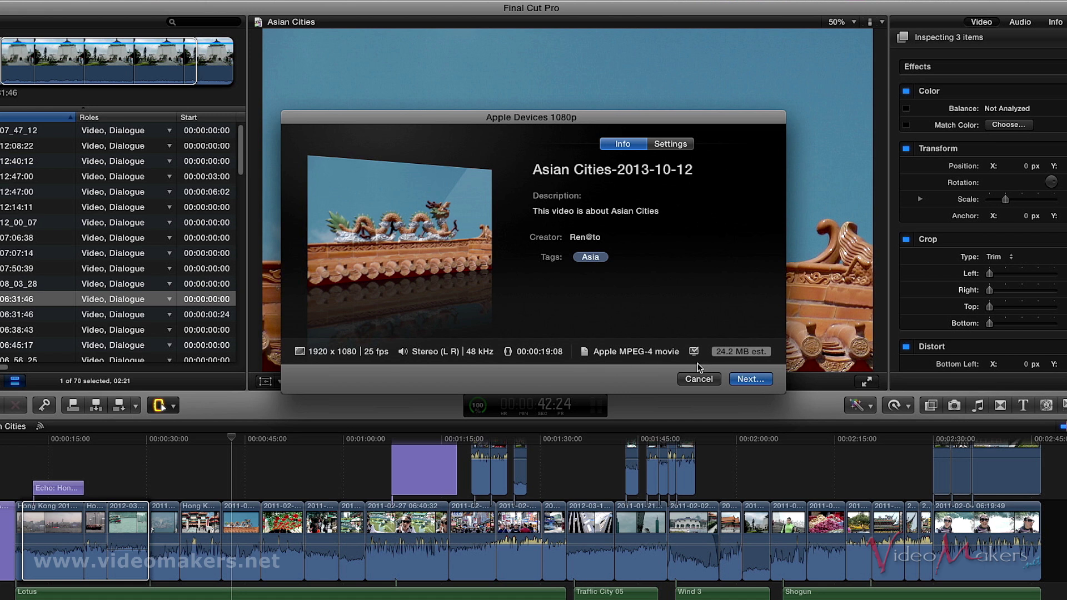
{"action": "mouse_move", "coordinate": [697, 354]}
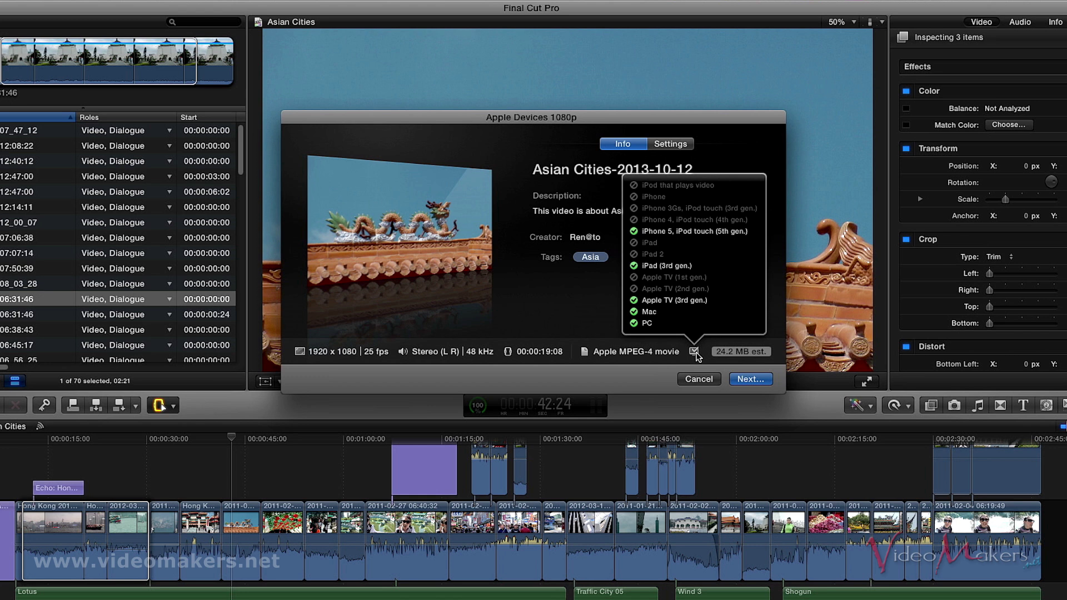
{"action": "left_click", "coordinate": [705, 381]}
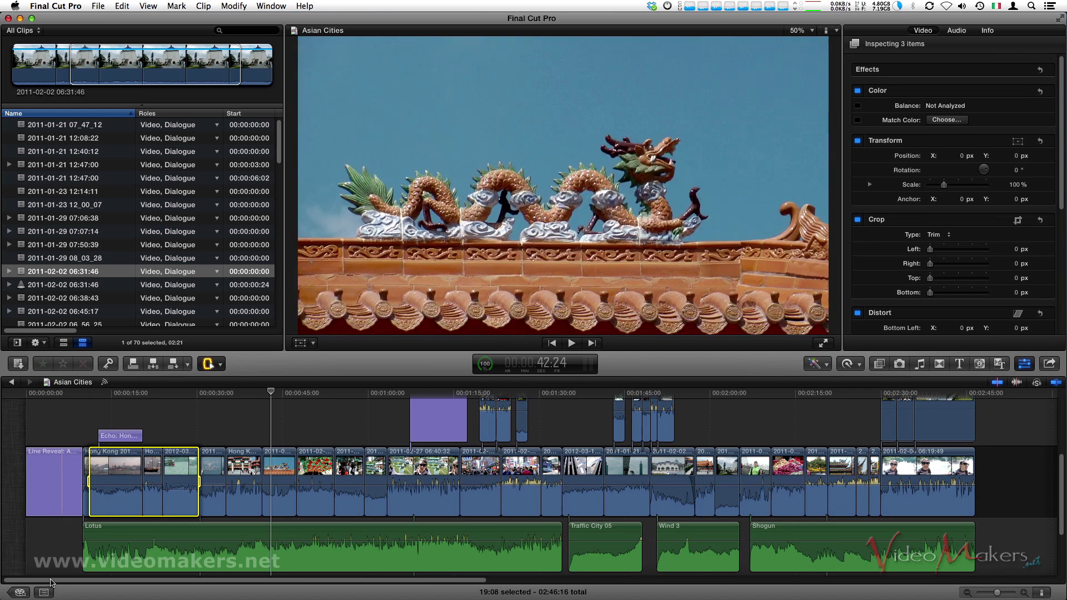
- Show the Project Library with Asian Cities' Exported Files entry dated 12 ottobre 2013 17:49
{"action": "left_click", "coordinate": [20, 592]}
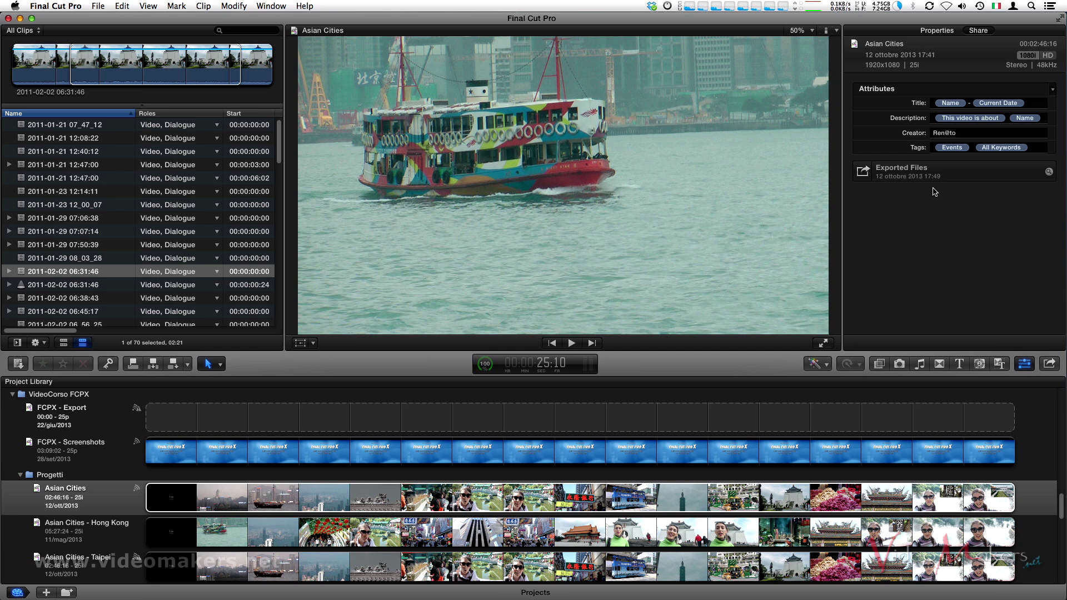
{"action": "left_click", "coordinate": [1049, 172]}
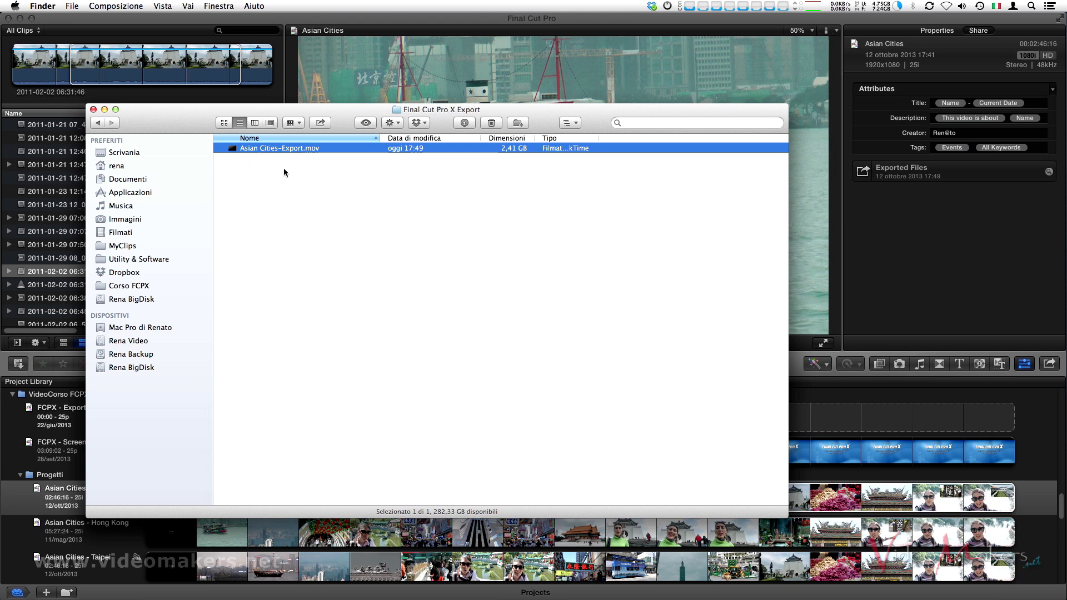
{"action": "left_click", "coordinate": [94, 109]}
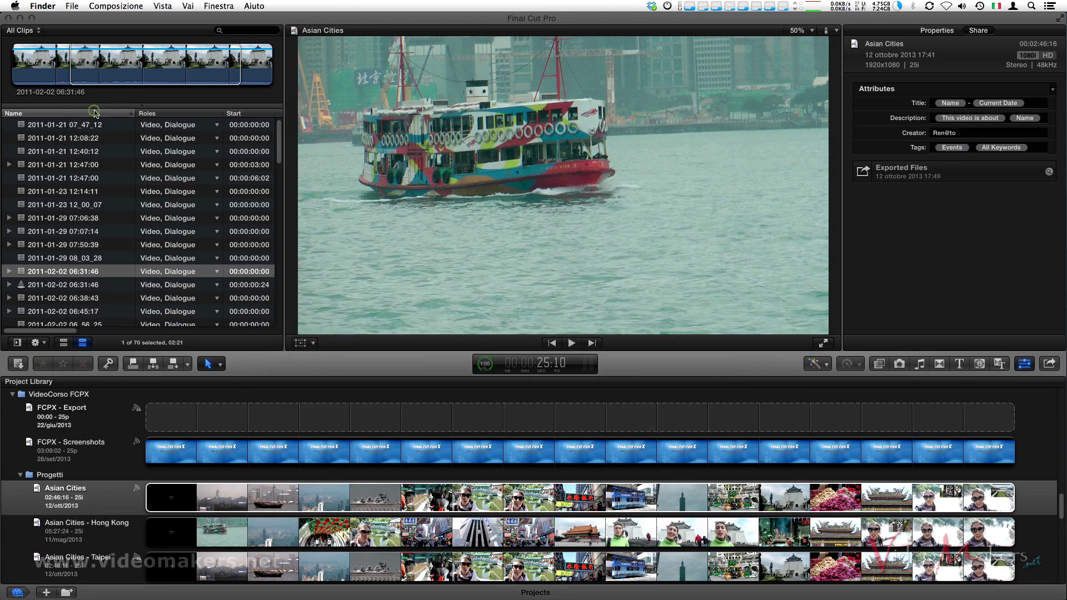
{"action": "left_click", "coordinate": [126, 505]}
- Reopen Asian Cities in the timeline, select the Echo: Hong Kong title, and enable skimming
{"action": "double_click", "coordinate": [125, 504]}
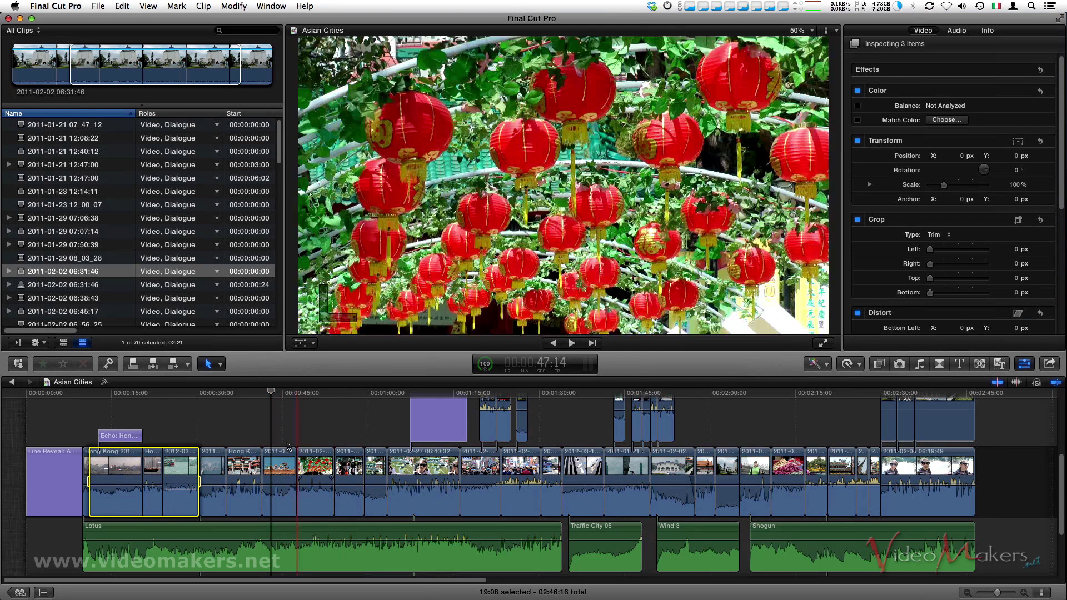
{"action": "left_click_drag", "start_coordinate": [120, 439], "coordinate": [127, 438]}
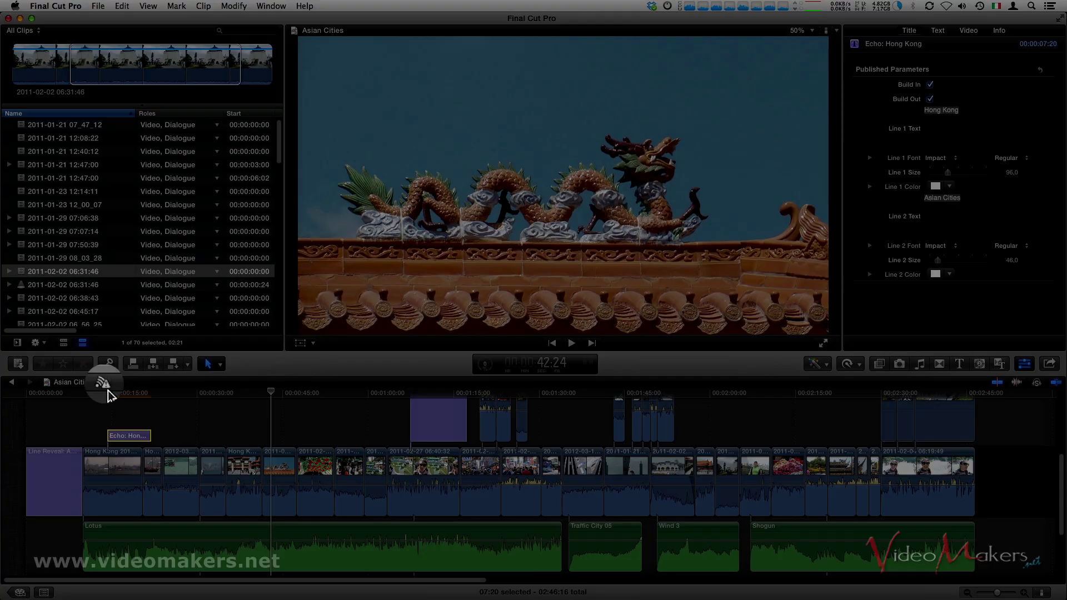
{"action": "left_click", "coordinate": [104, 383]}
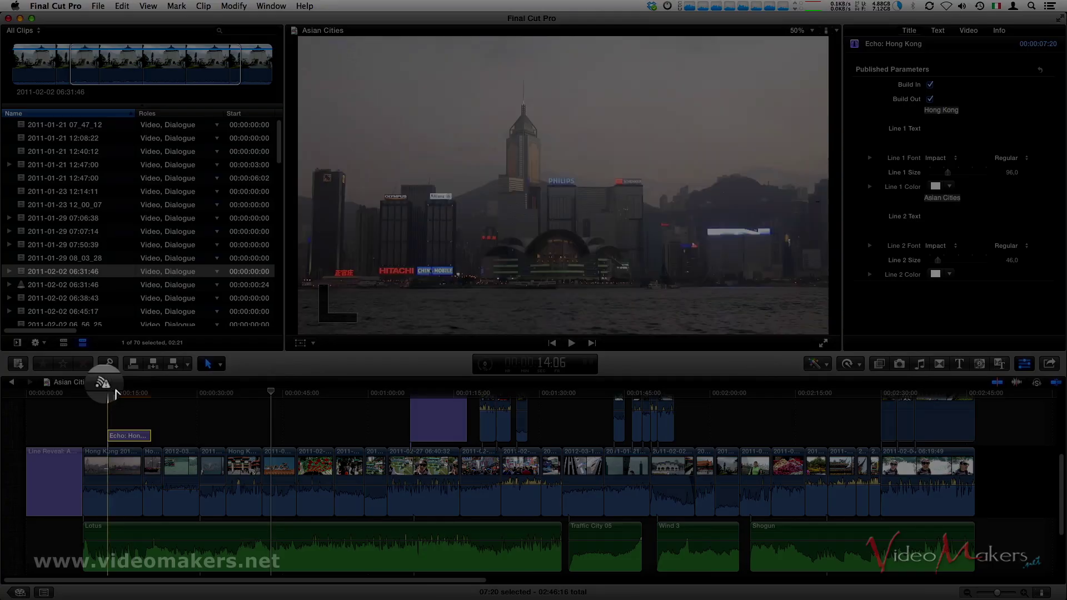